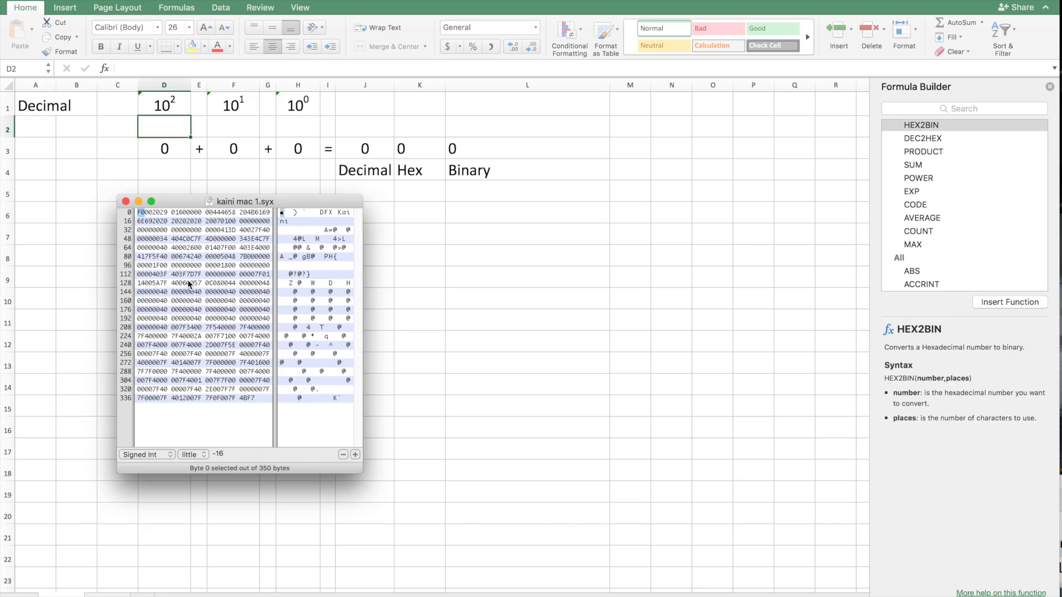
key("super+w")
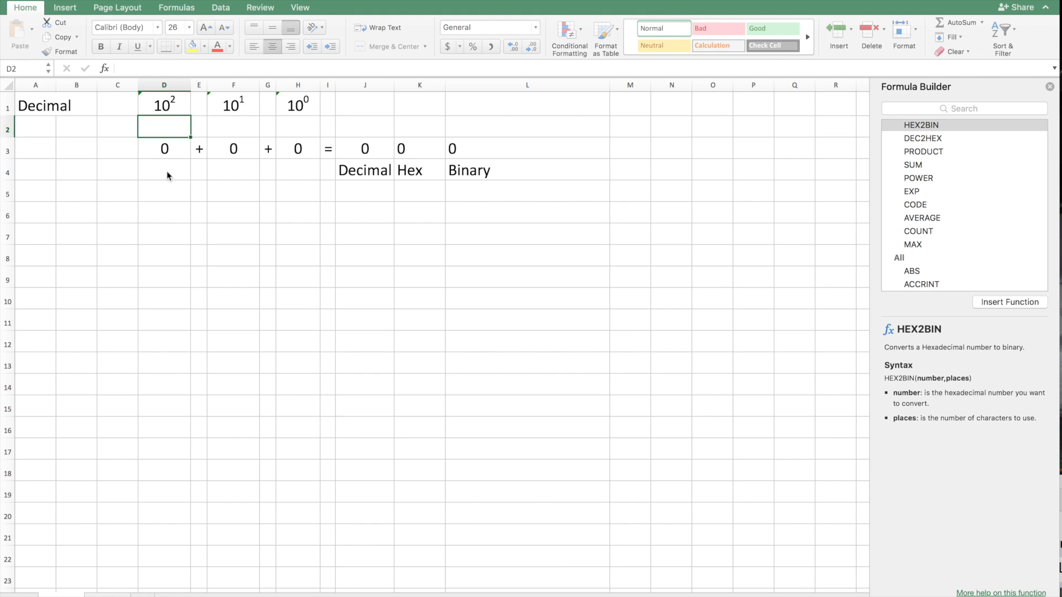
Enter the decimal digits 1, 2 and 7 in cells D2, F2 and H2 below the powers of ten.
left_click(293, 126)
type("7")
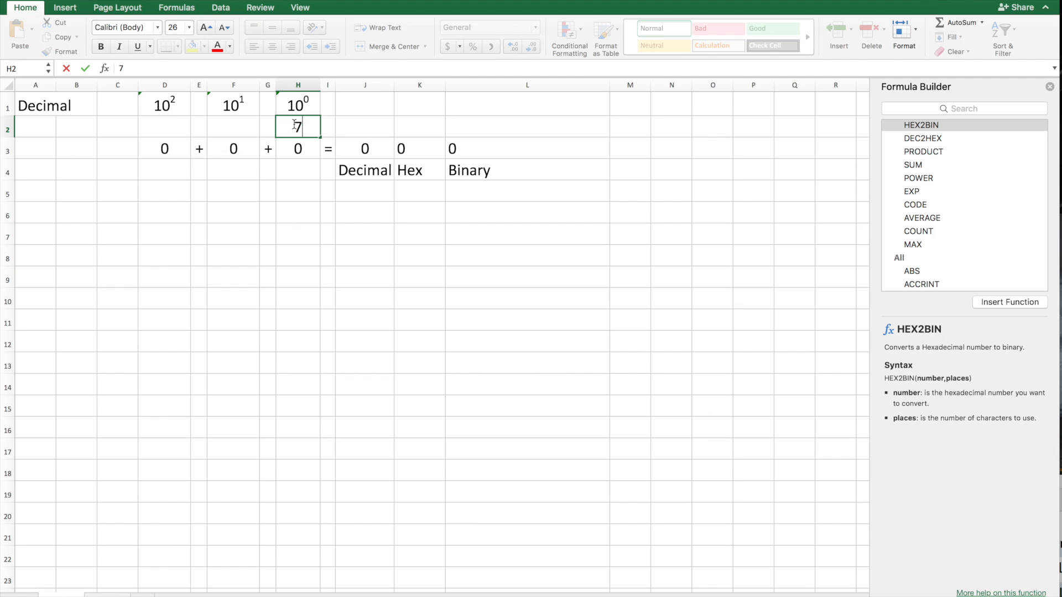
left_click(248, 127)
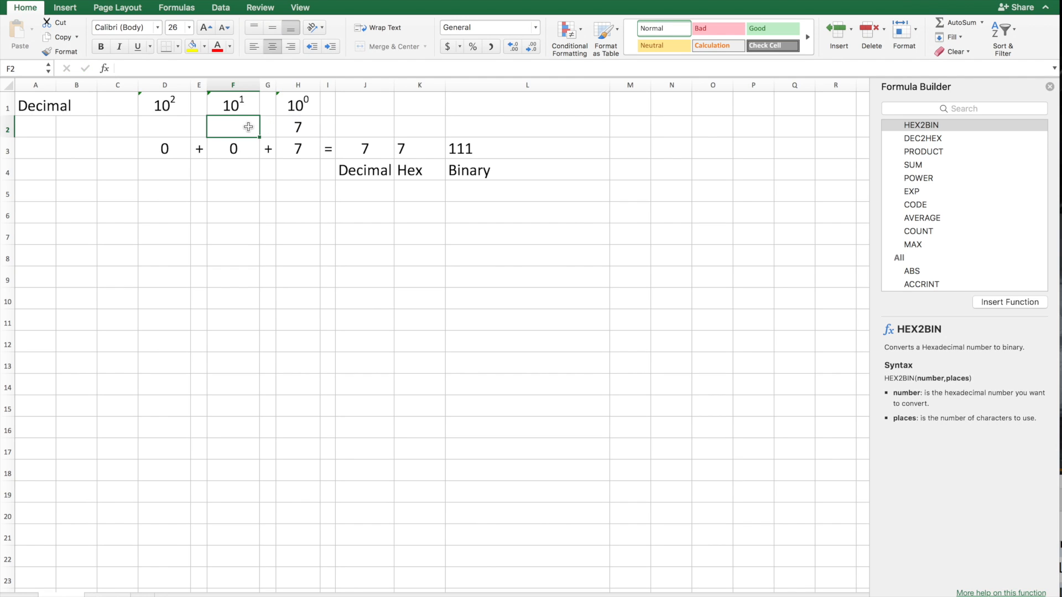
type("2")
left_click(175, 130)
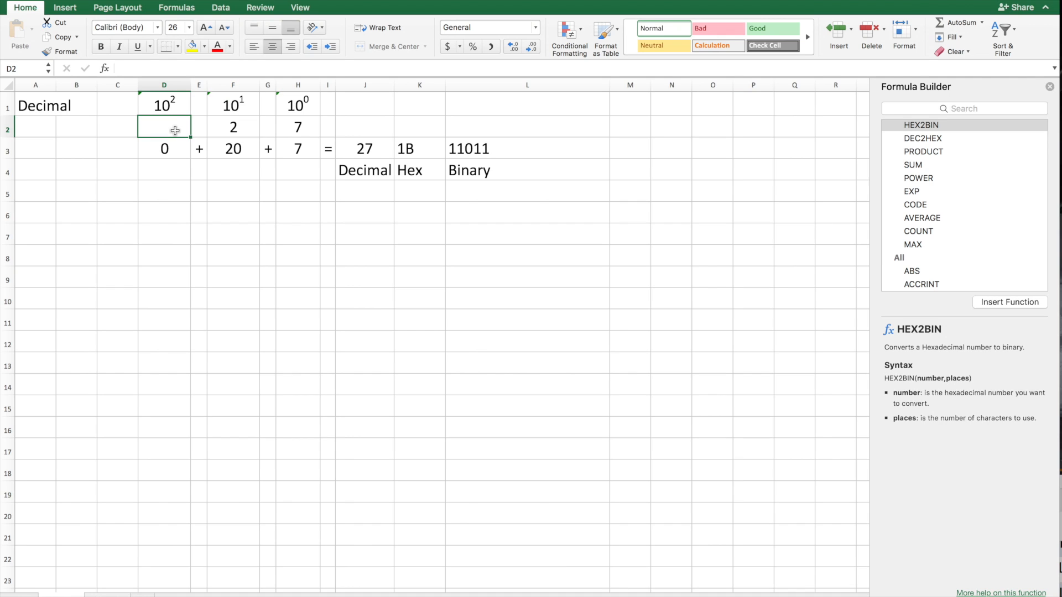
type("102")
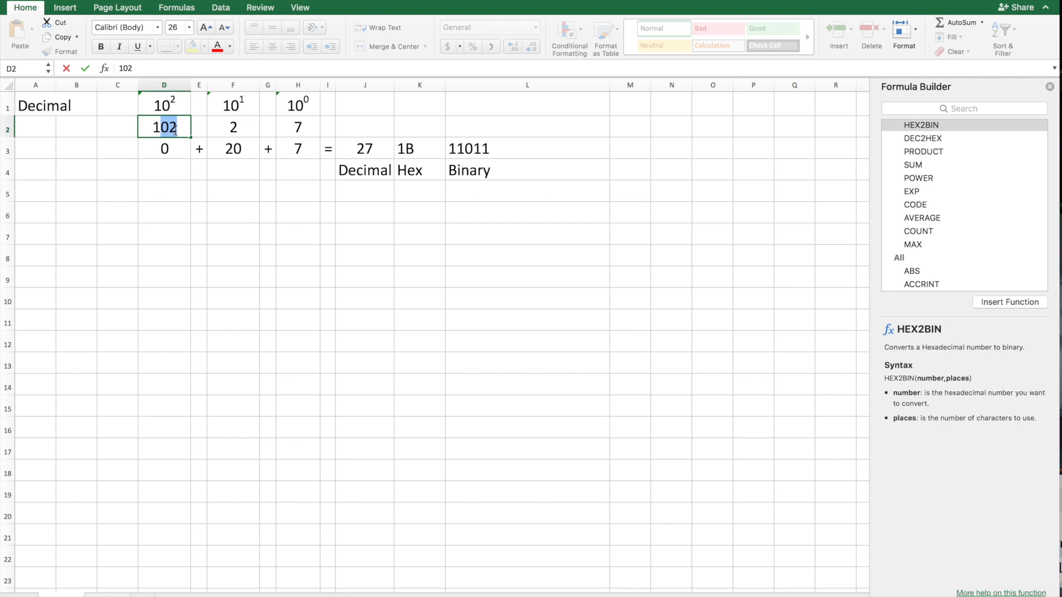
key("BackSpace")
key("Return")
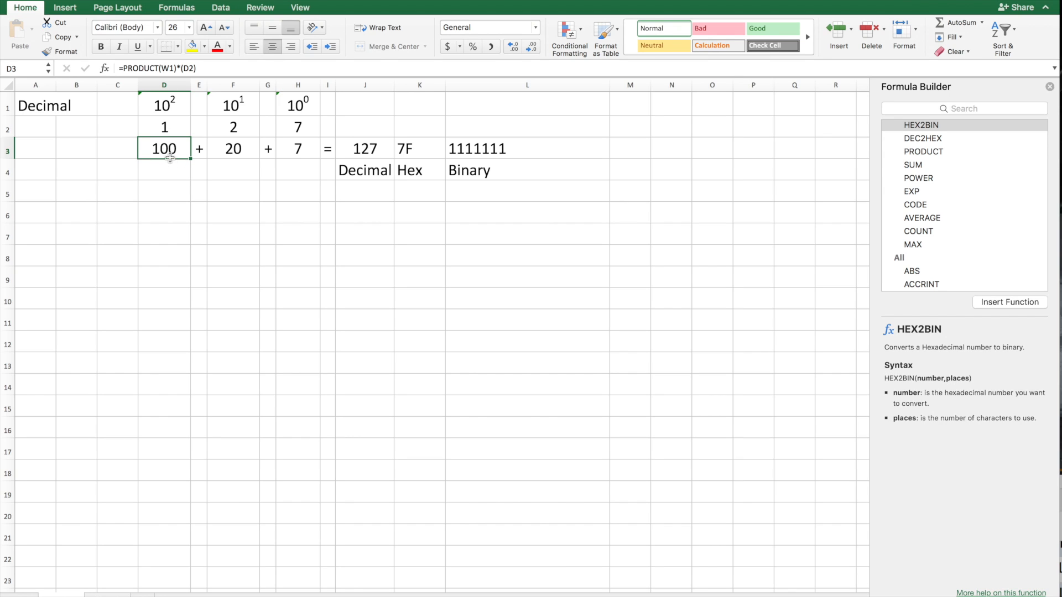
left_click(164, 126)
type("1")
Examine how the powers of ten, digits and products in D1:H3 combine into the decimal, hex and binary results in row 3.
left_click(163, 111)
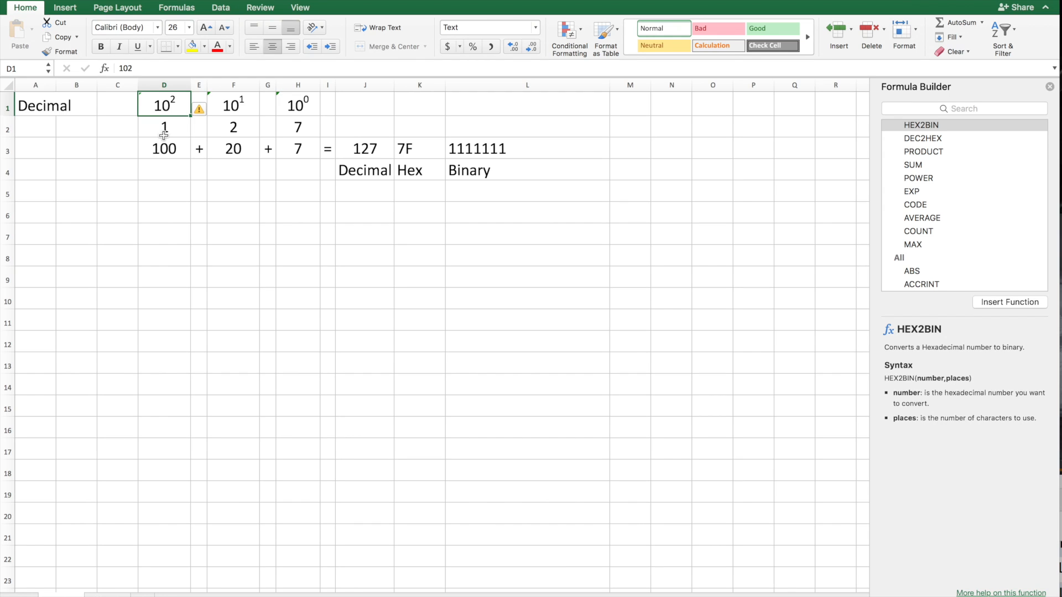
left_click(171, 149)
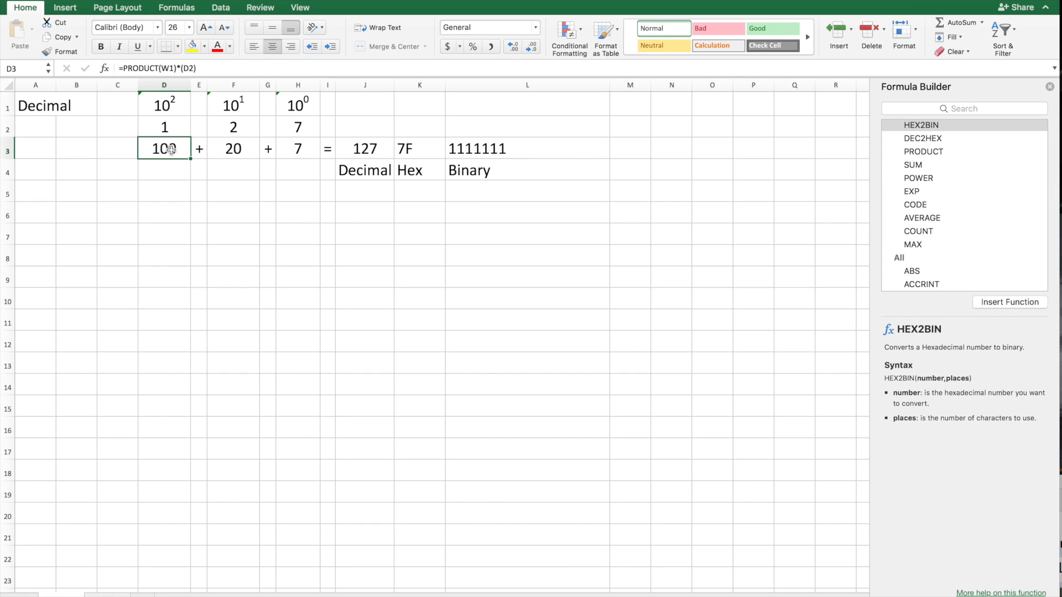
left_click(236, 130)
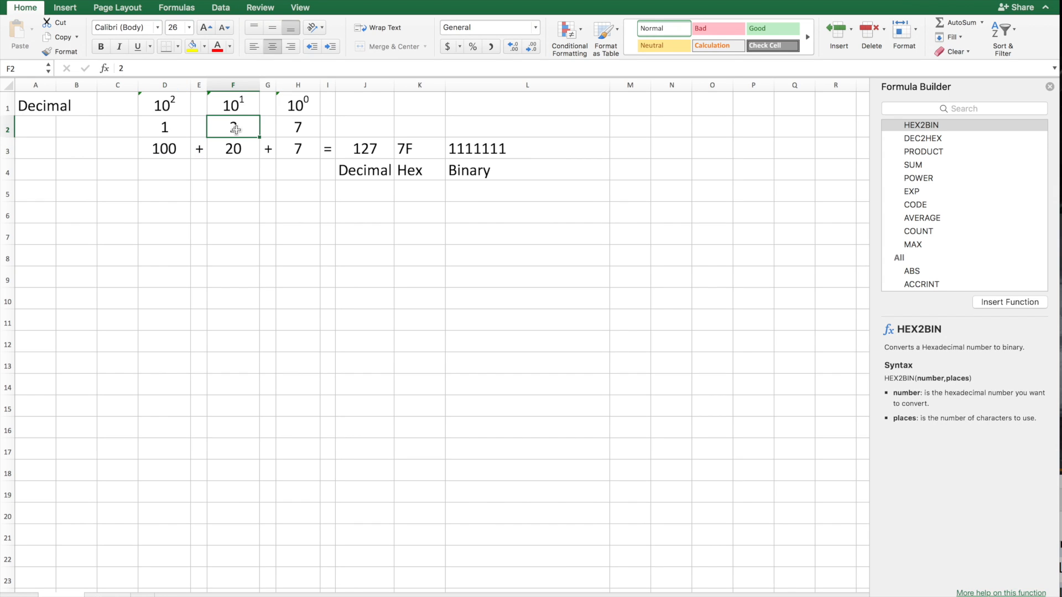
left_click(236, 105)
left_click(298, 131)
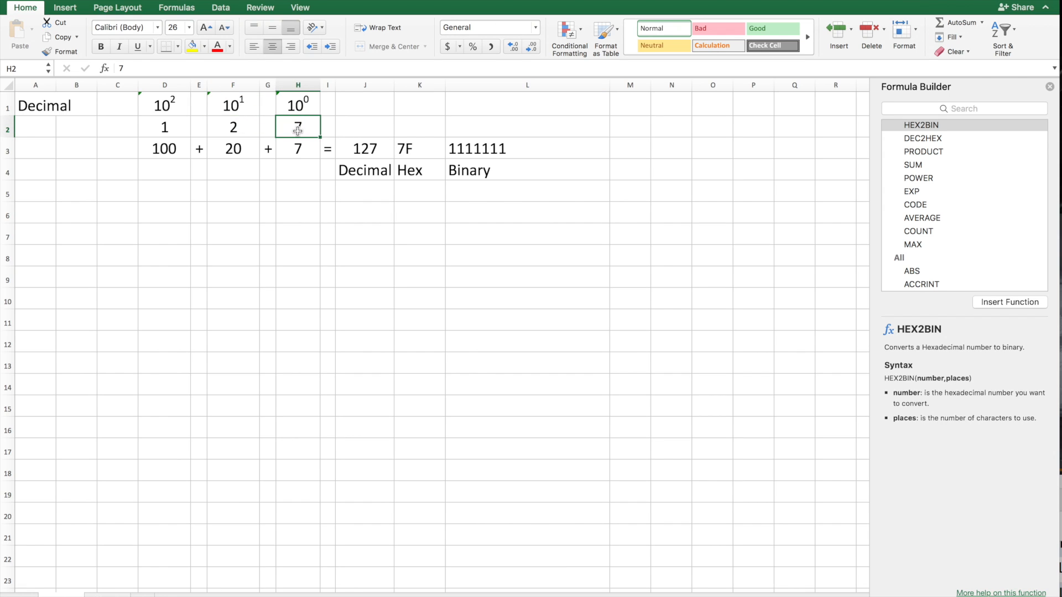
left_click(299, 109)
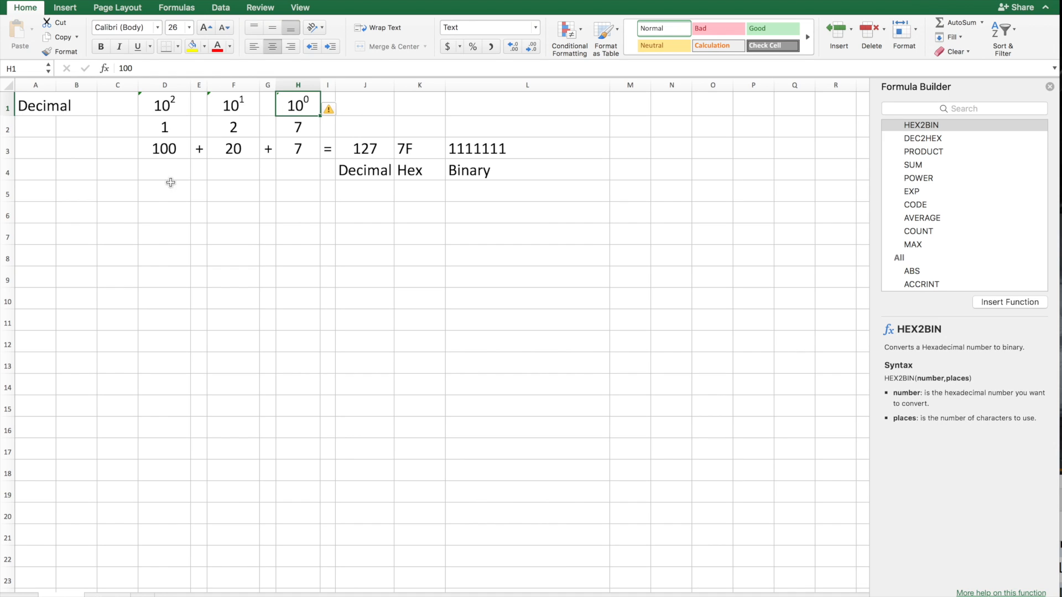
left_click(162, 154)
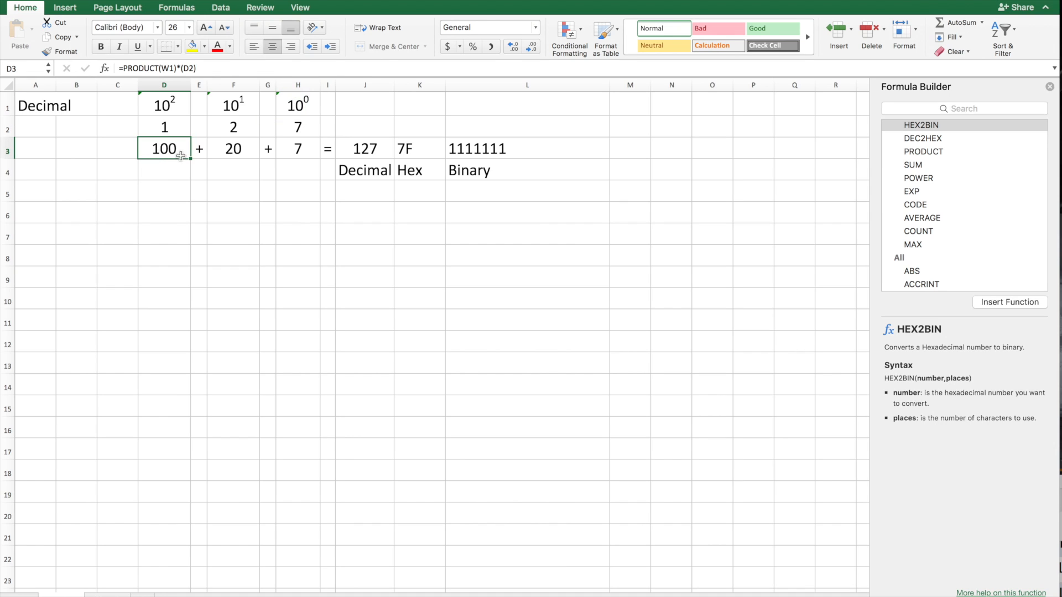
left_click(230, 156)
left_click(287, 156)
left_click(357, 148)
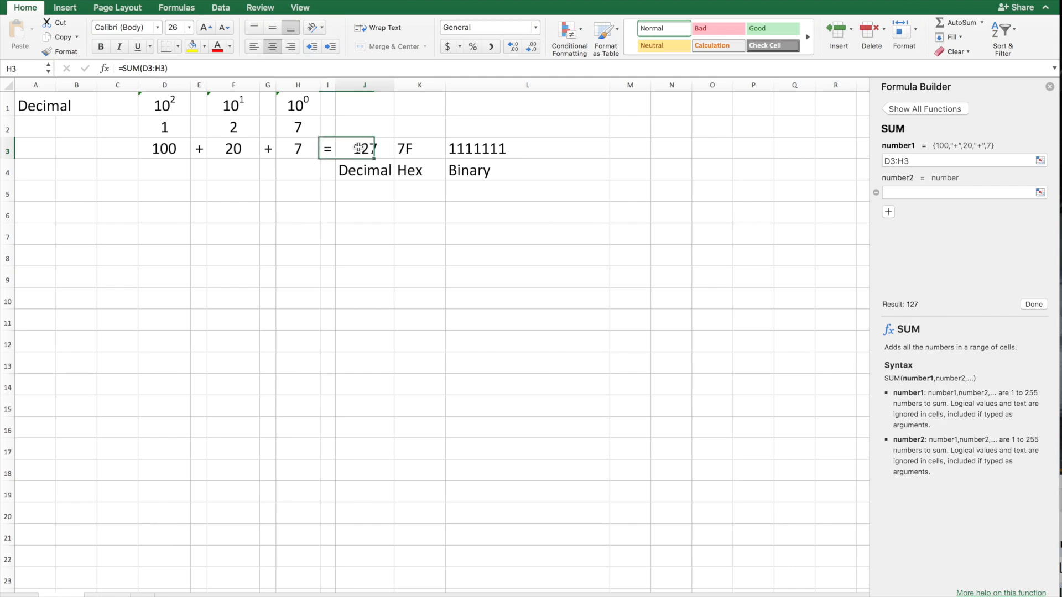
left_click(422, 148)
left_click(474, 153)
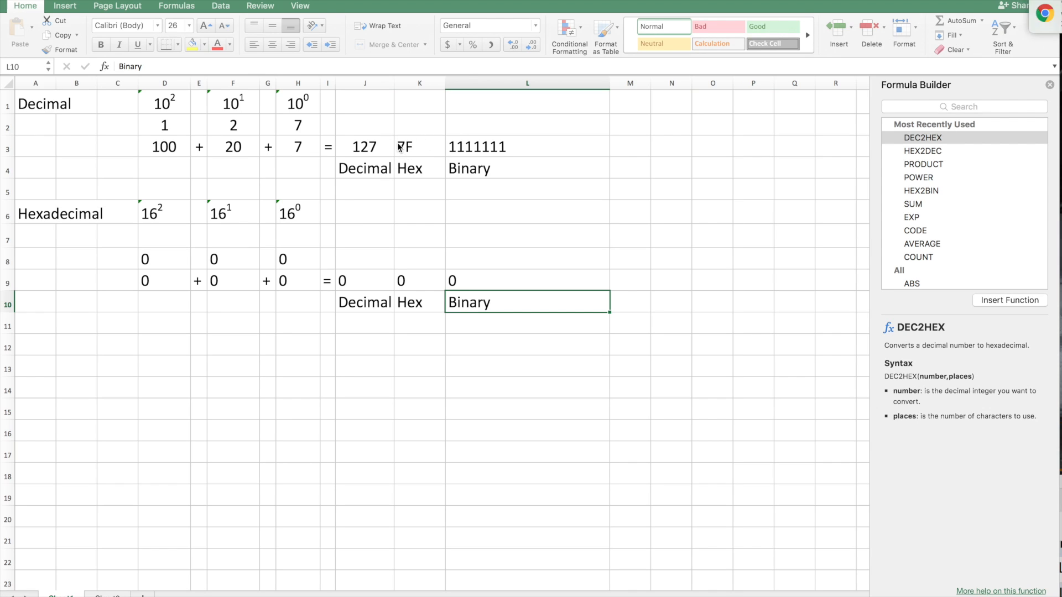
Enter 7 in F7 and 15 in H7 for the 16¹ and 16⁰ places of the Hexadecimal table.
left_click(288, 242)
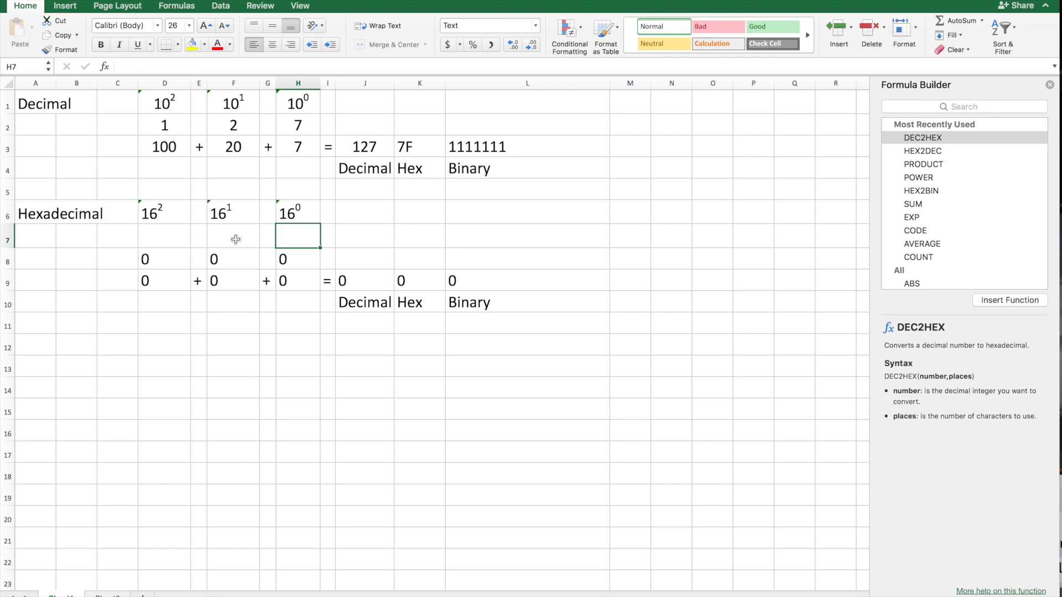
left_click(415, 149)
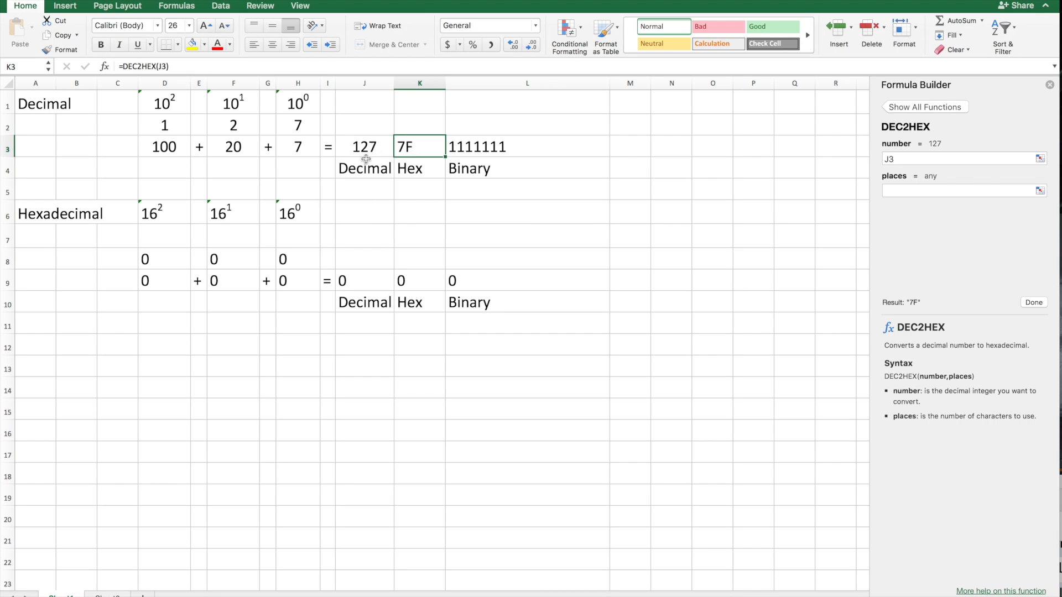
left_click(242, 238)
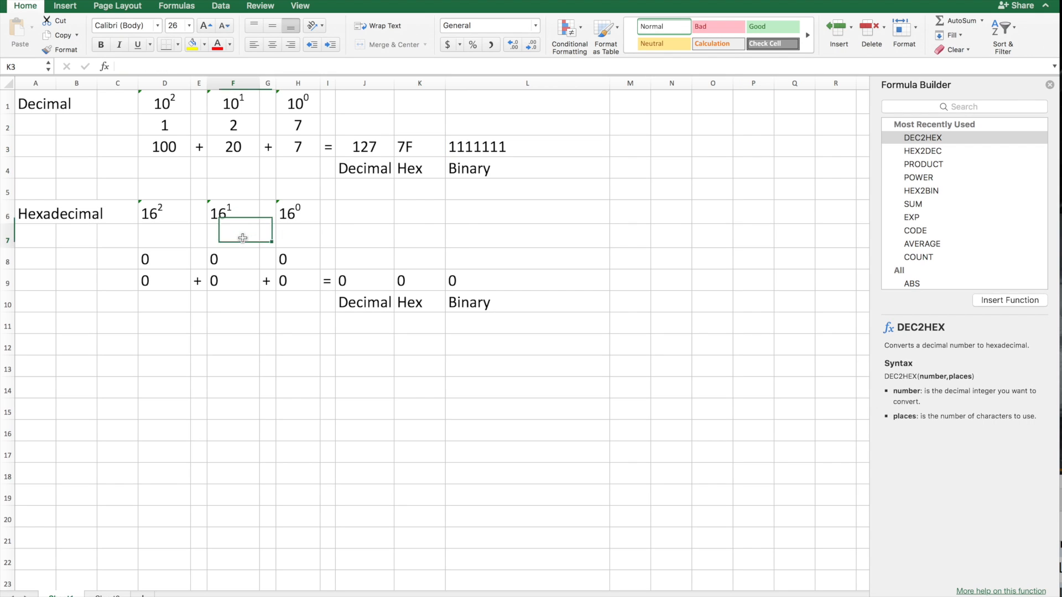
type("7")
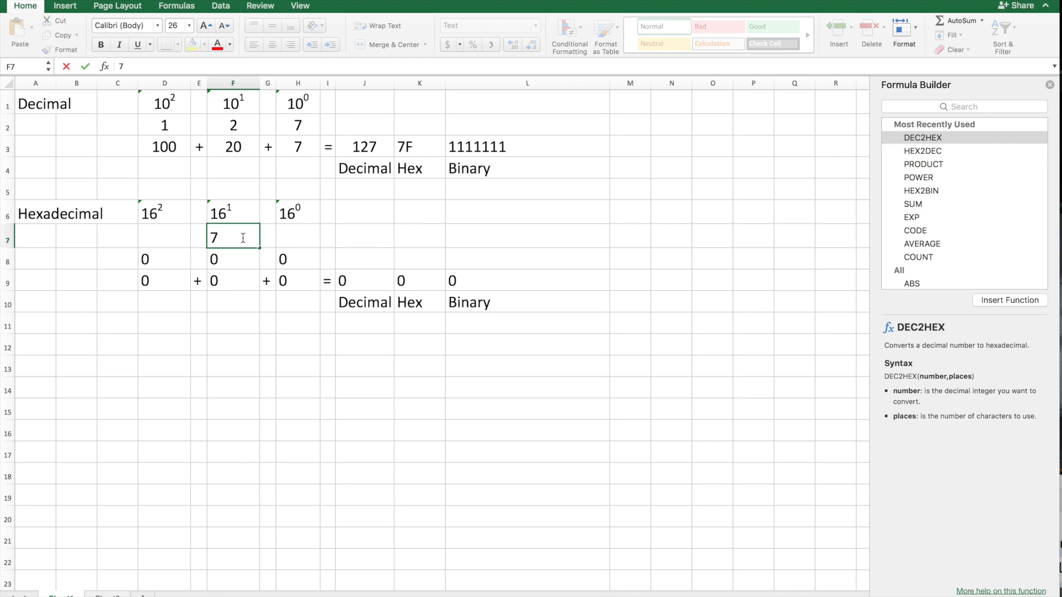
left_click(294, 237)
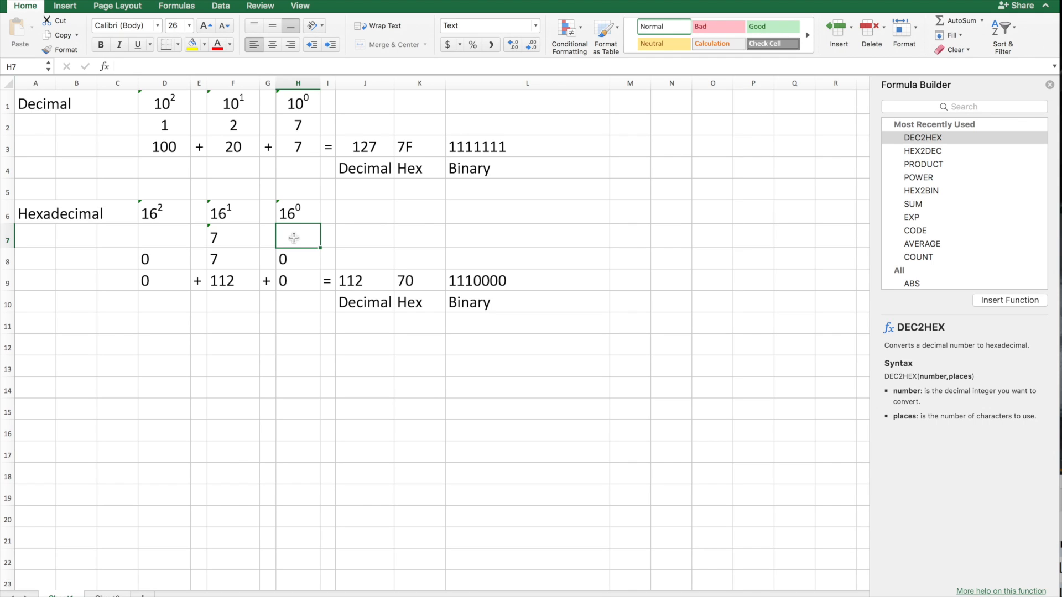
type("160")
key("shift+Left")
key("shift+Left")
type("5")
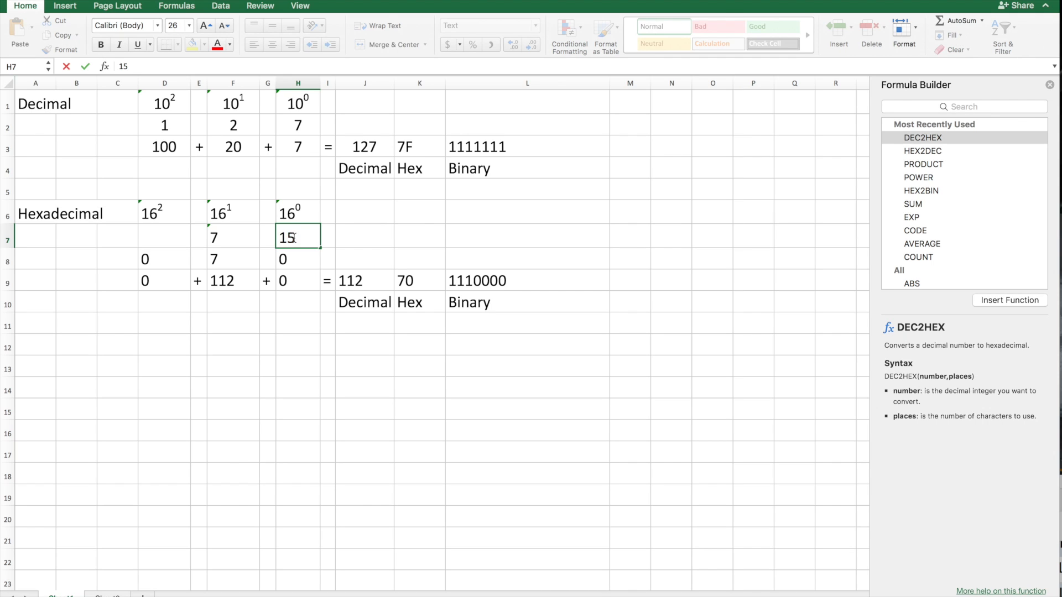
left_click(372, 238)
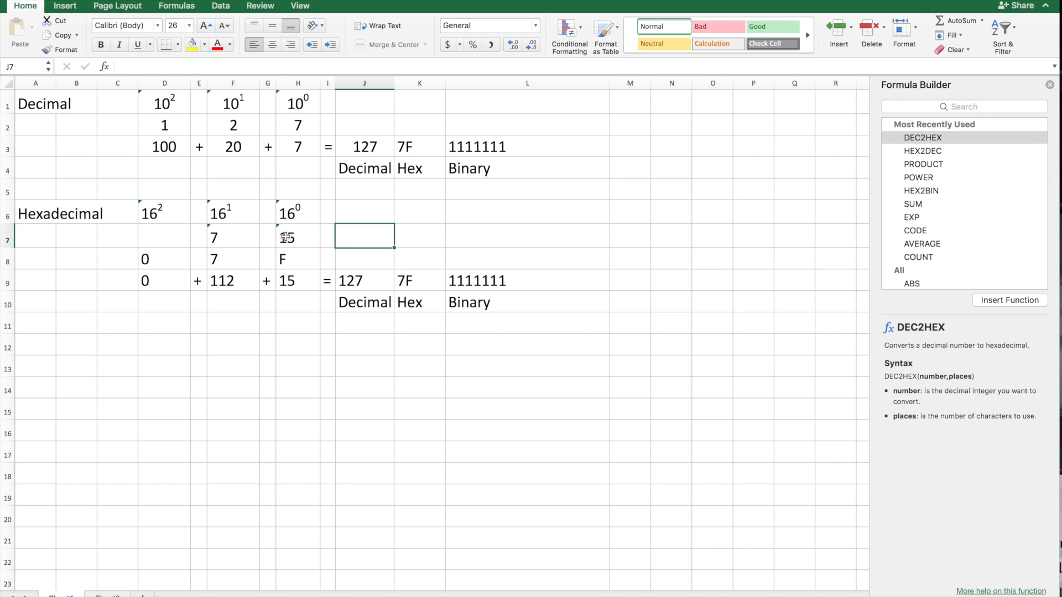
Examine how the sixteens-place values, hex digits and products in F6:H9 combine into the decimal, hex and binary results in row 9.
left_click(225, 239)
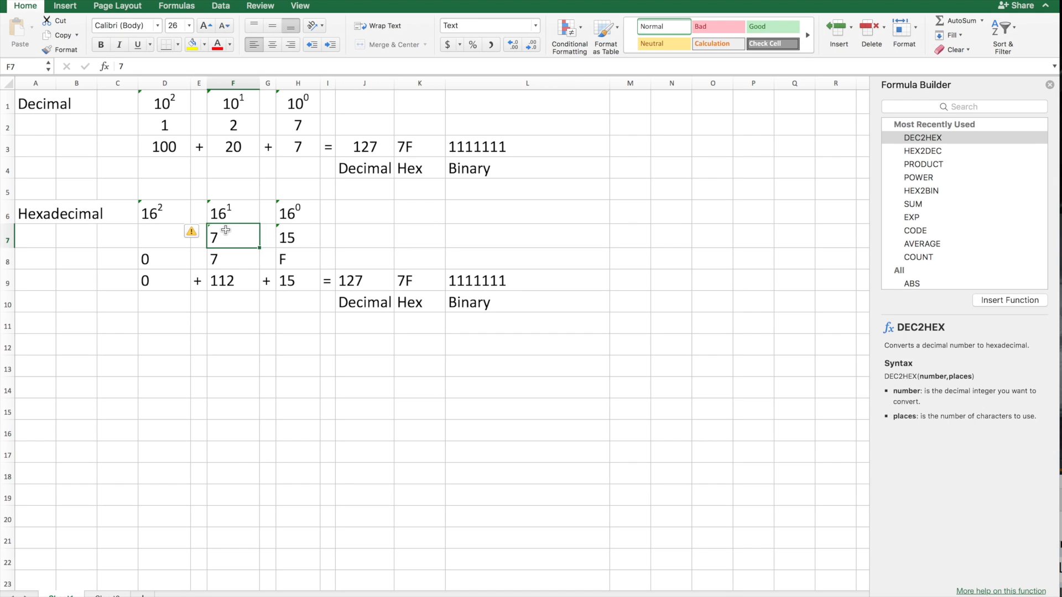
left_click(225, 221)
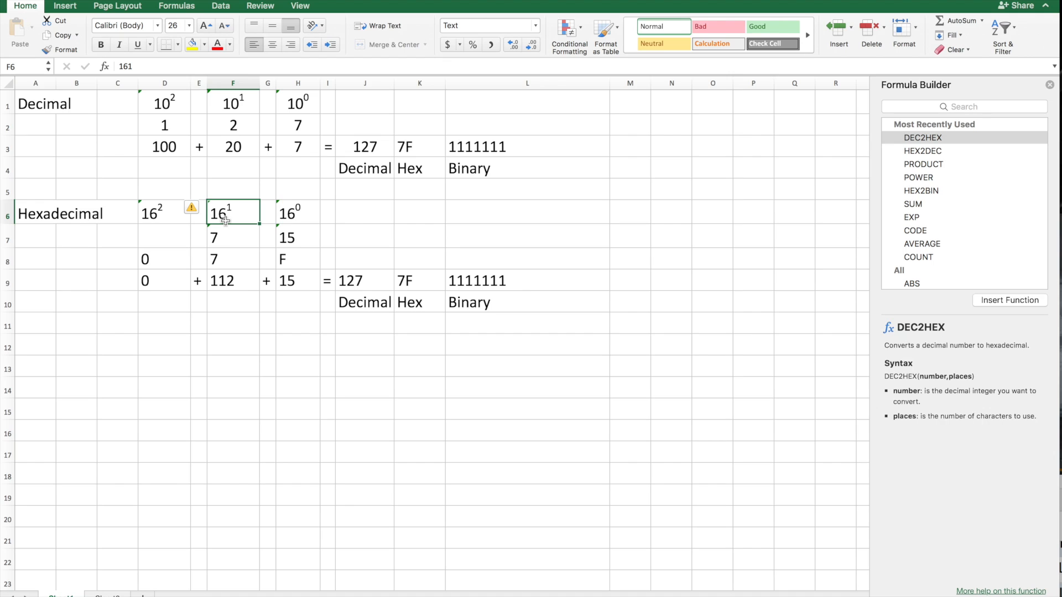
left_click(232, 264)
left_click(283, 264)
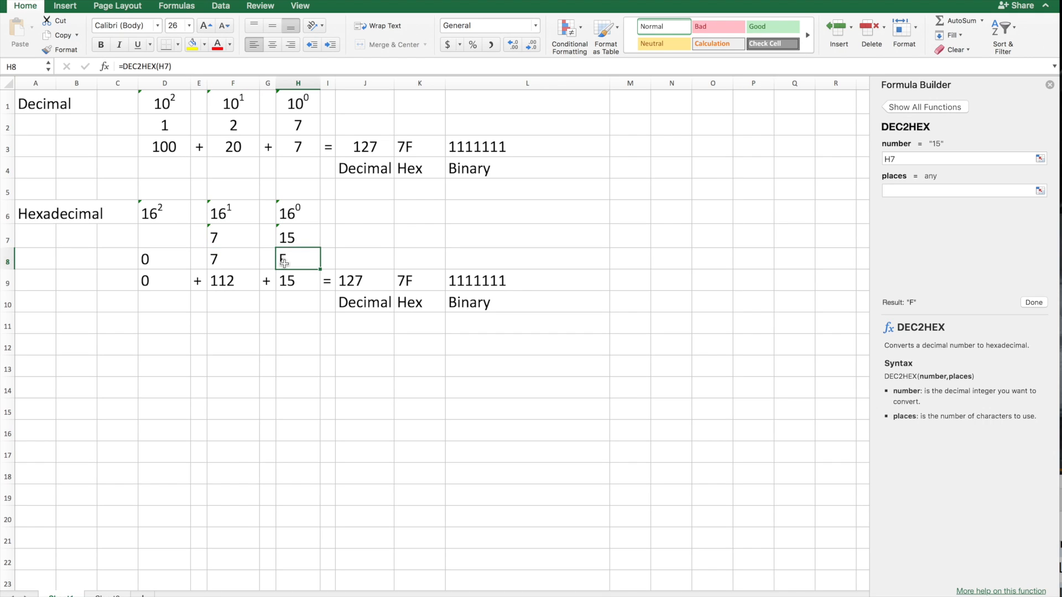
left_click(225, 289)
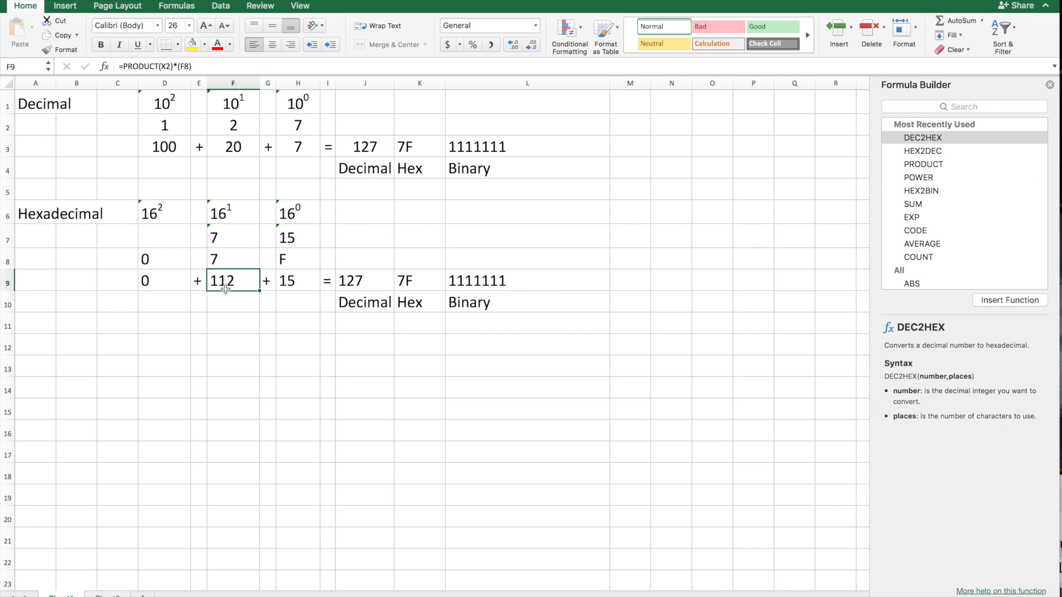
left_click(305, 289)
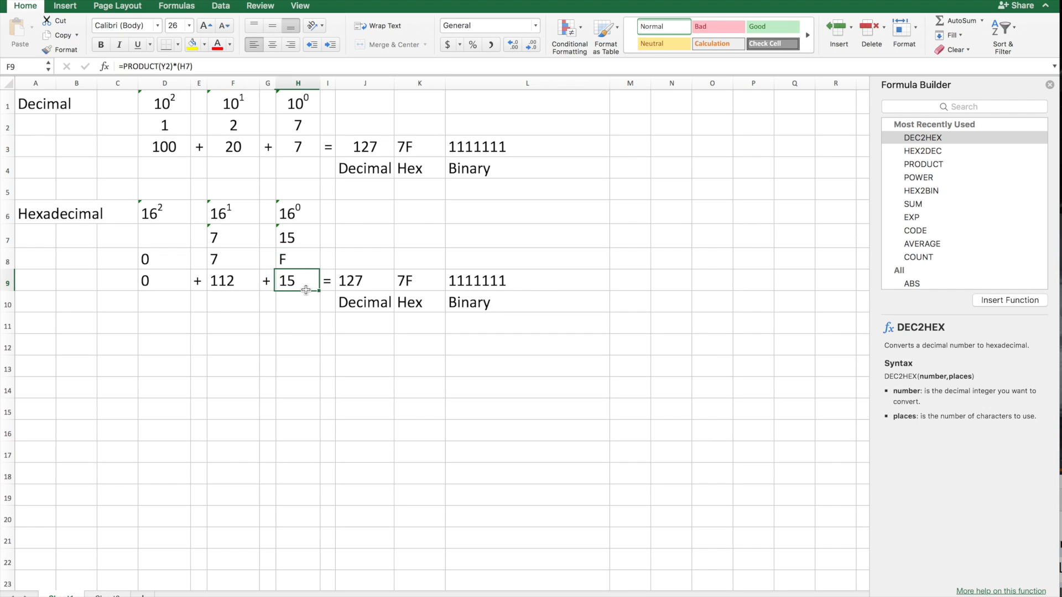
left_click(369, 284)
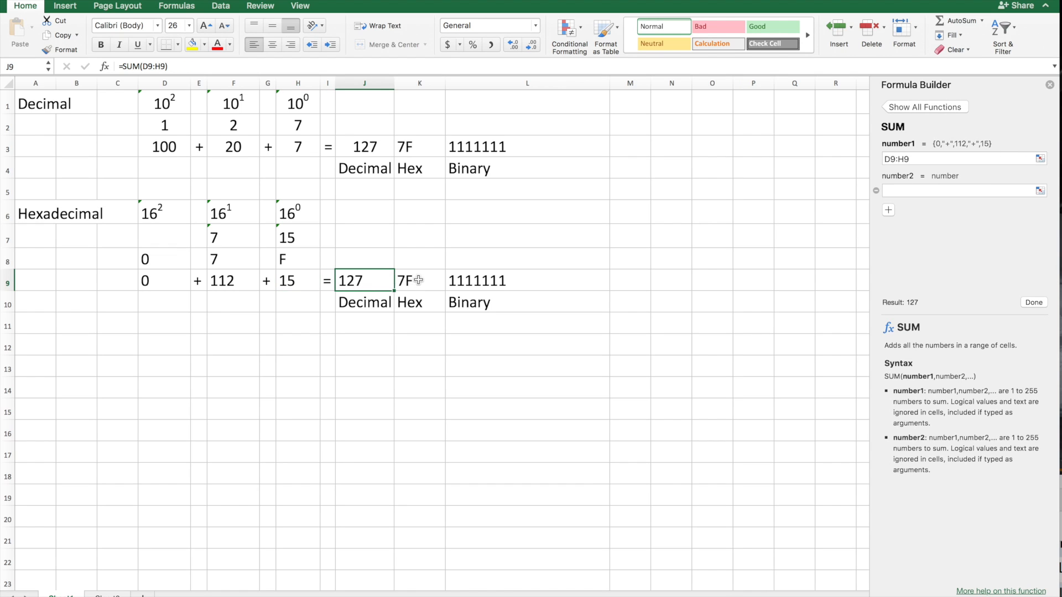
left_click(416, 281)
left_click(463, 280)
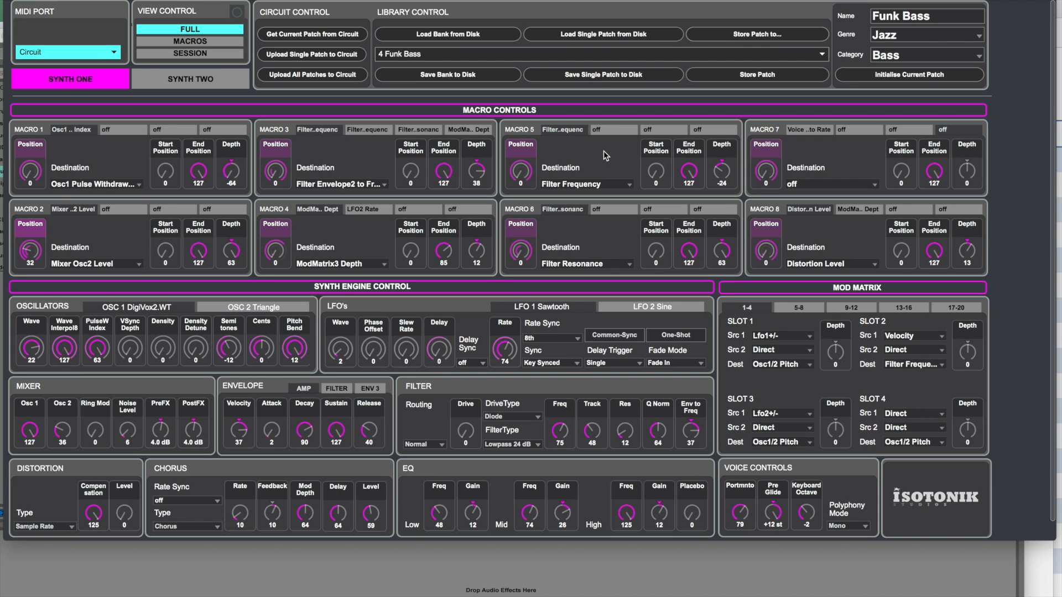
In the Isotonik Circuit editor, save the single Funk Bass patch to the Desktop as Sysex 1.
left_click(595, 75)
type("Sysex 1")
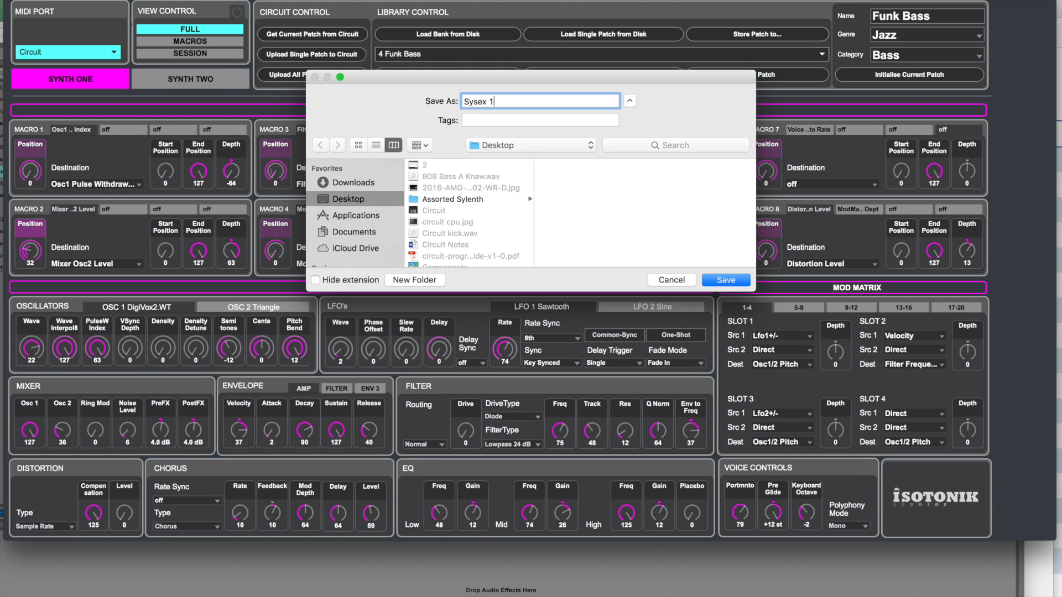
left_click(726, 280)
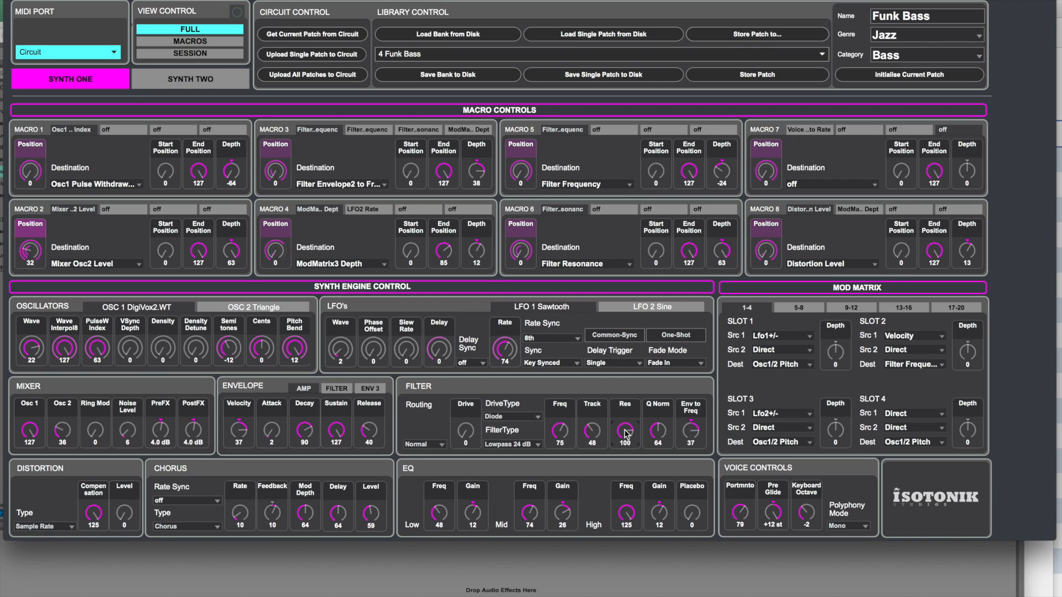
Rename the modified patch as Sysex and save it as a single patch to the Desktop under Sysex 2.
left_click(884, 12)
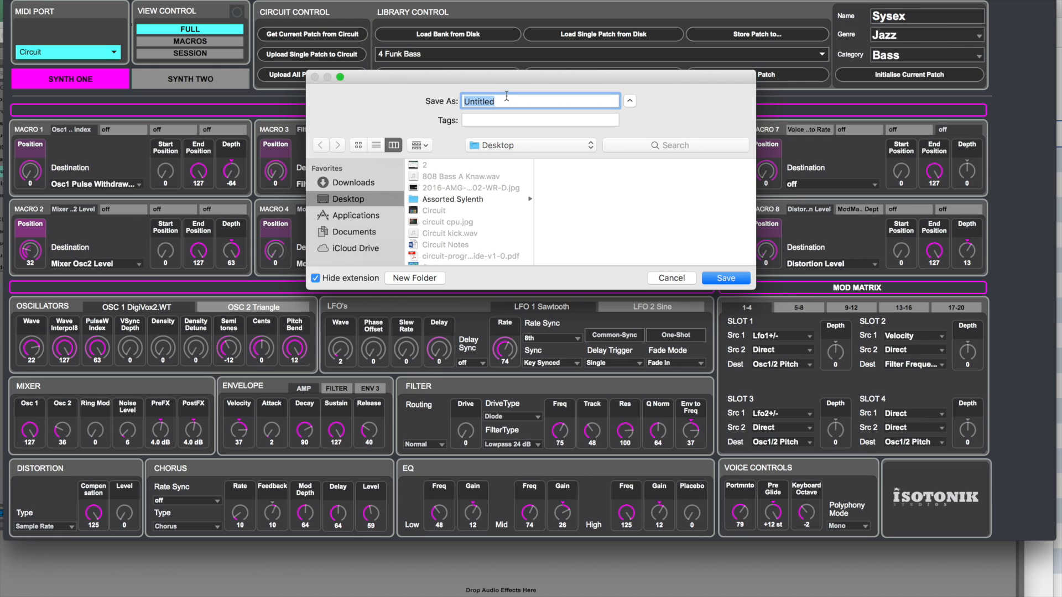
type("Sysex 2")
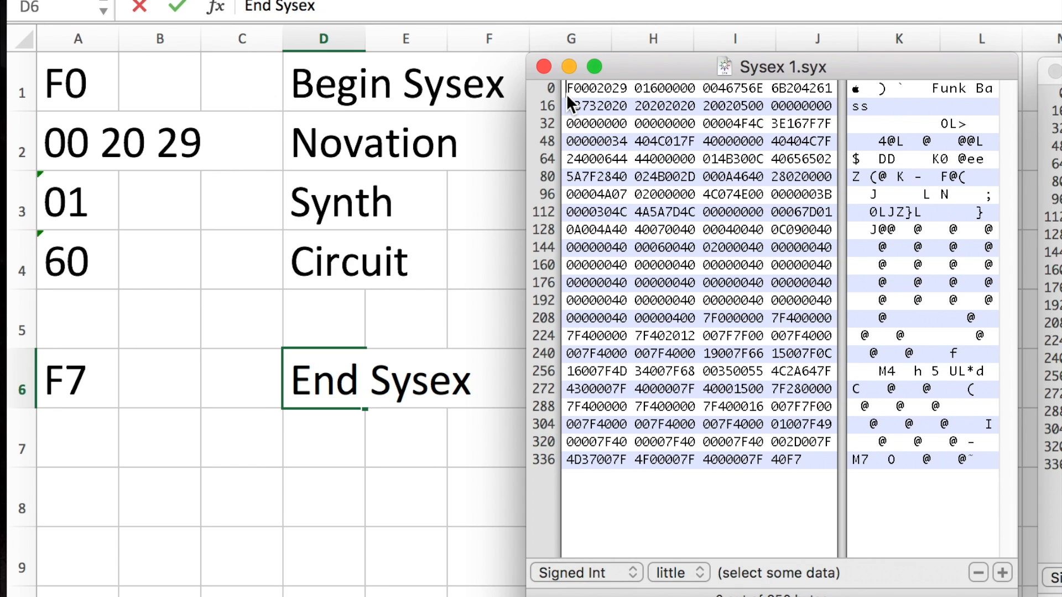
Select the F0, 00 20 29, 01, 60 and F7 bytes in Sysex 1.syx in turn to match them with the spreadsheet labels.
left_click_drag(573, 95, 580, 96)
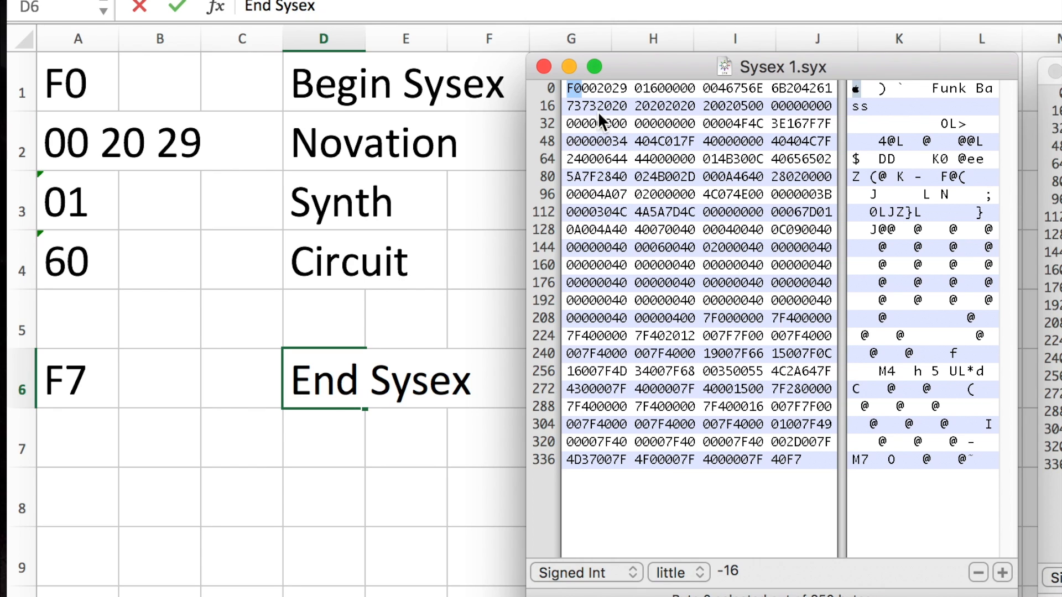
left_click_drag(582, 89, 626, 91)
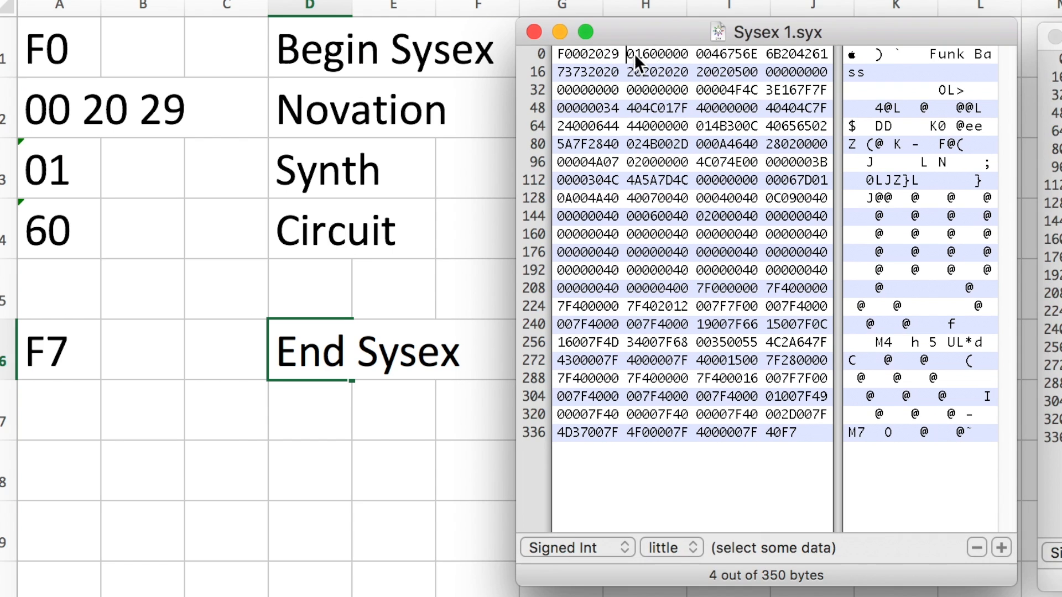
left_click(643, 87)
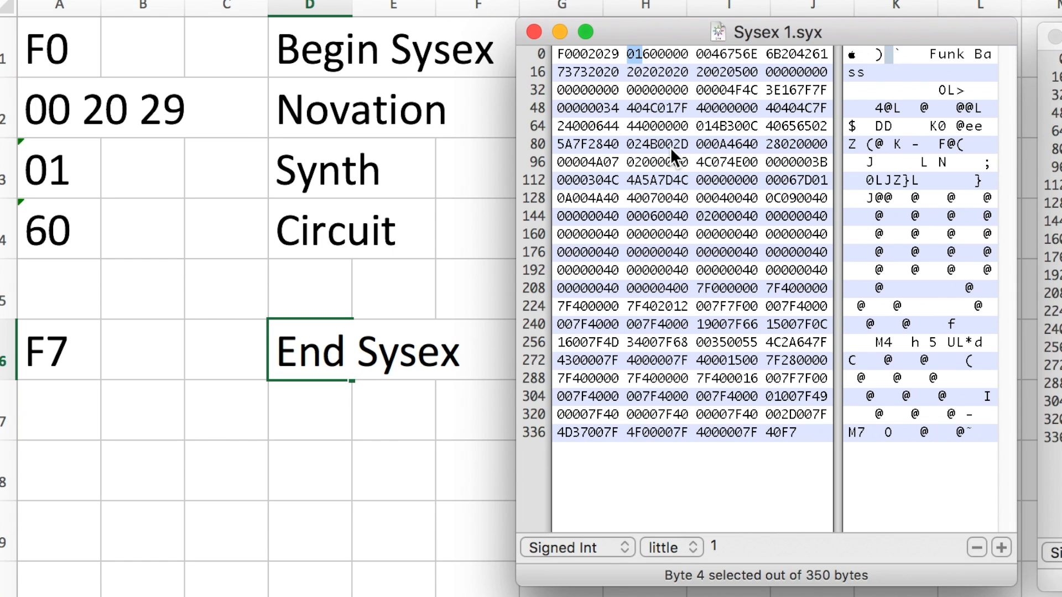
left_click(641, 55)
left_click_drag(649, 56, 655, 57)
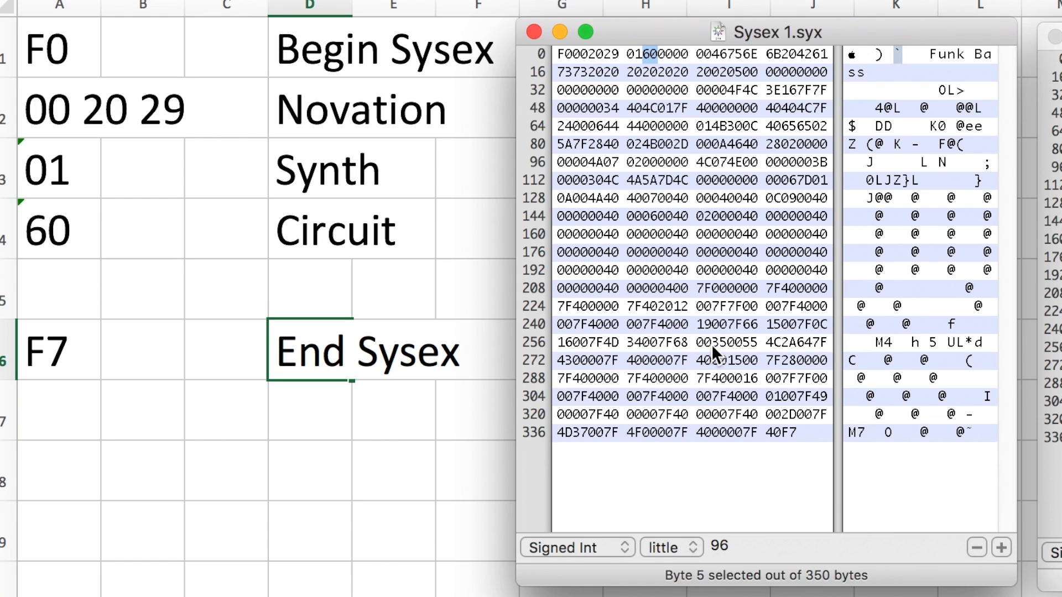
left_click_drag(779, 432, 804, 429)
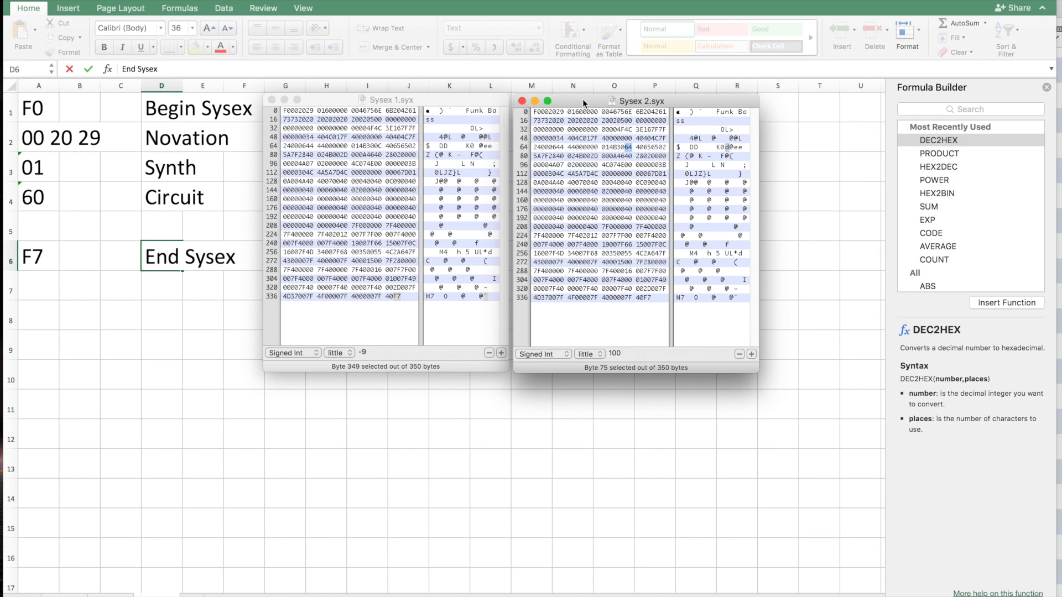
Compare the Sysex 1.syx and Sysex 2.syx dumps, and select the first 20 byte of the blank patch name in Sysex 3.syx.
left_click(580, 98)
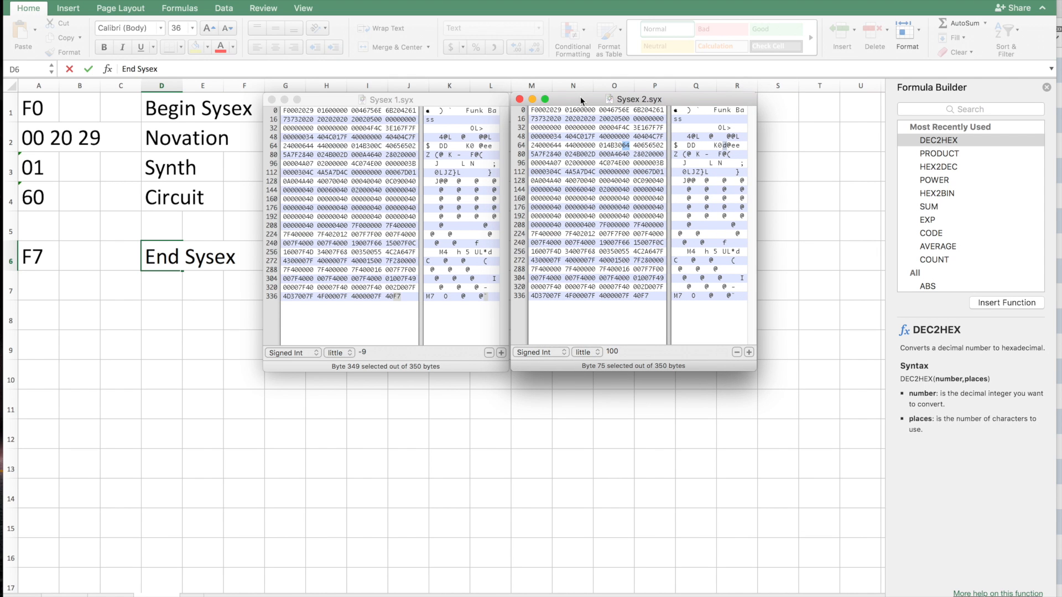
left_click(466, 104)
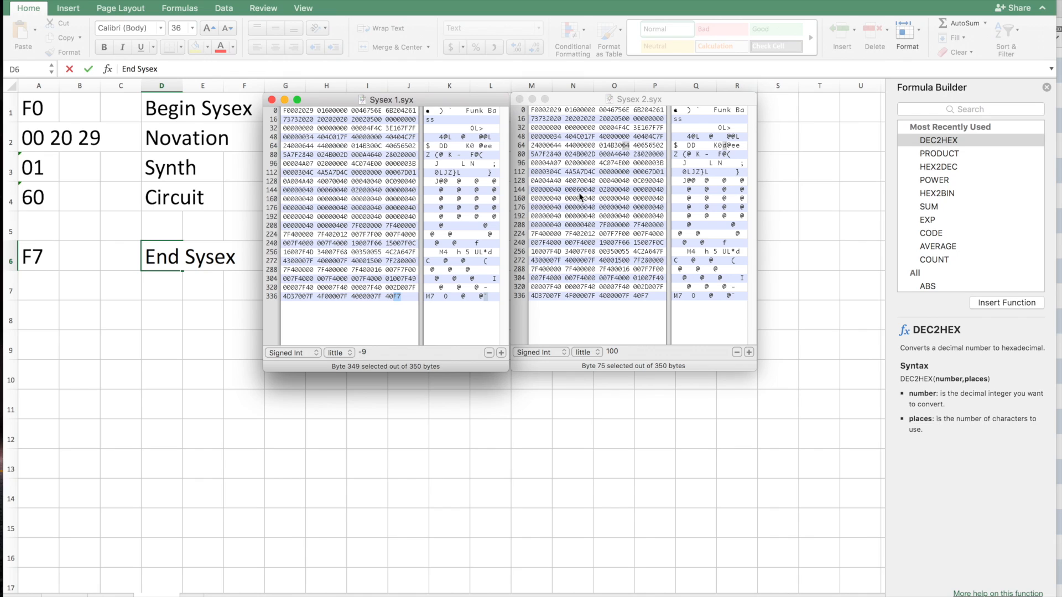
left_click(576, 97)
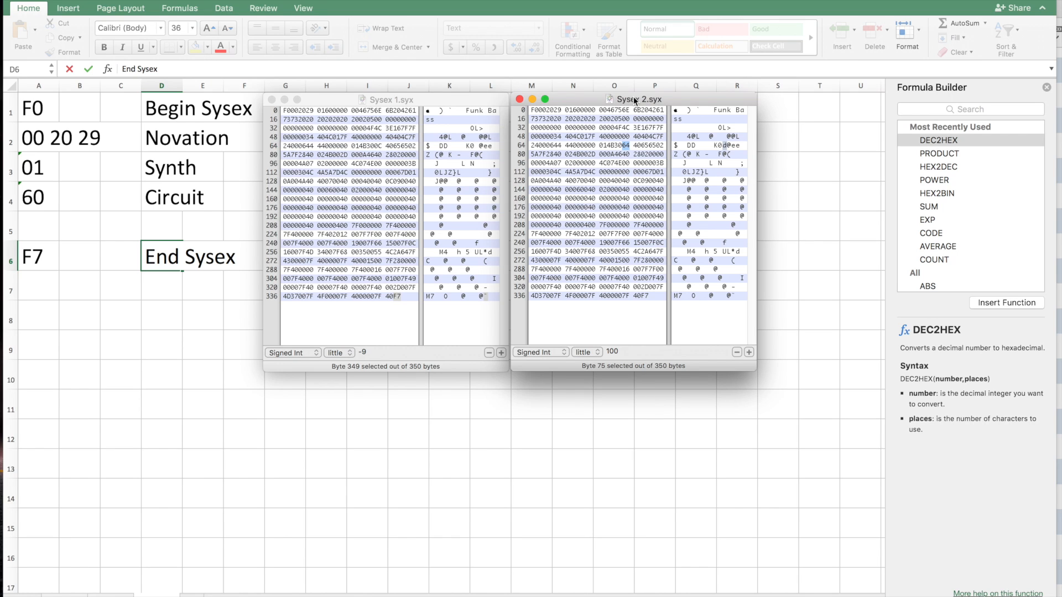
left_click(684, 119)
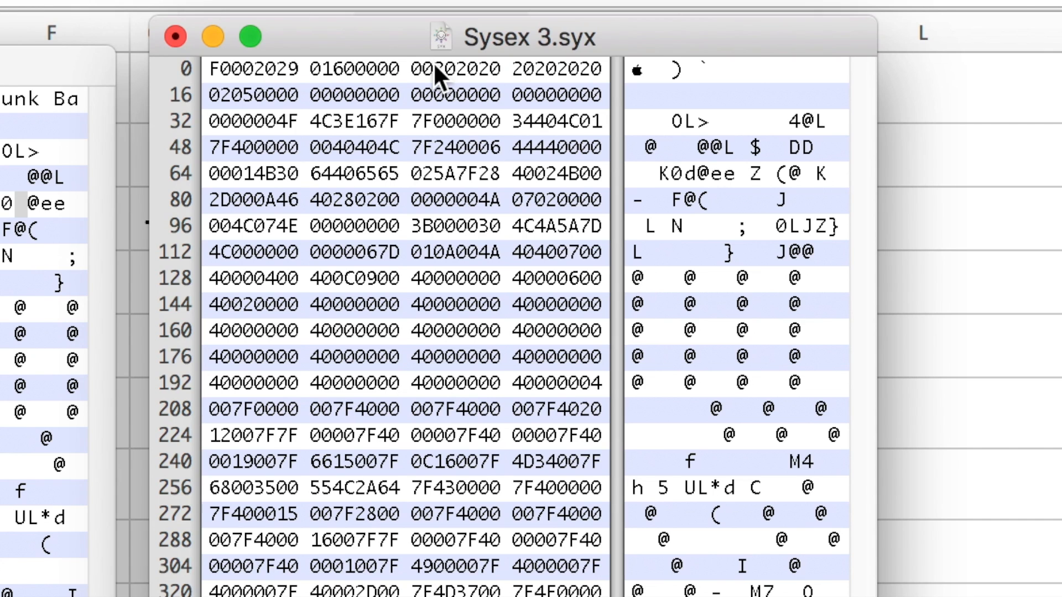
left_click_drag(433, 62, 453, 65)
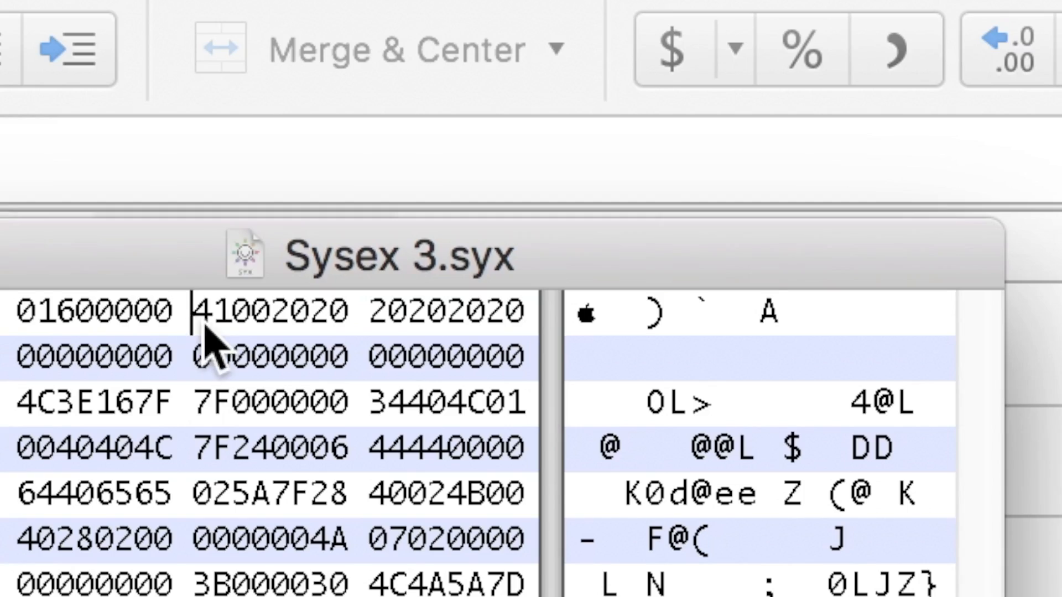
left_click_drag(204, 325, 222, 325)
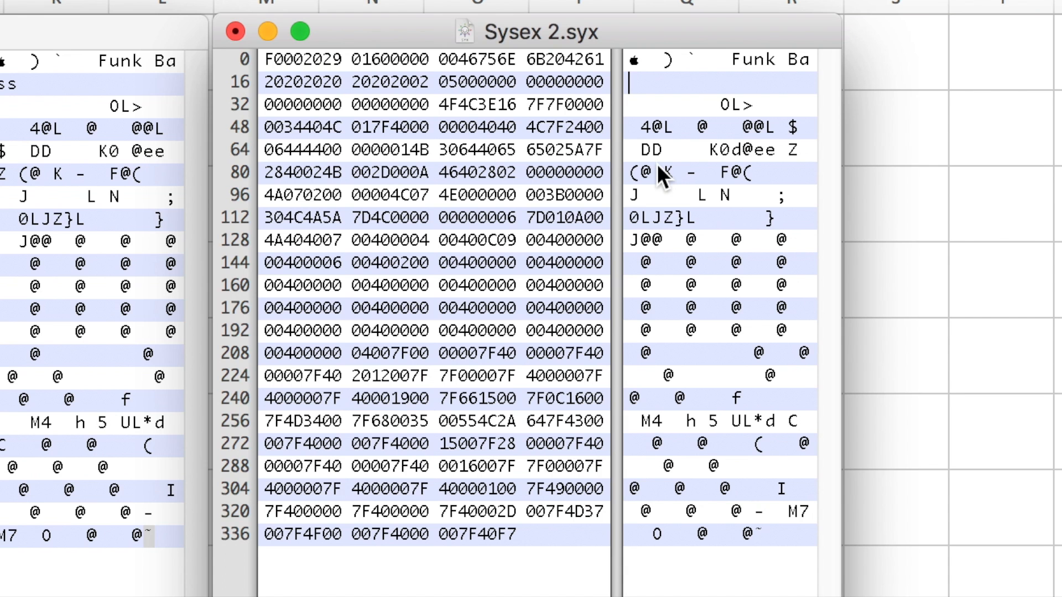
Replace the Funk Bass patch name in the text column of Sysex 2.syx with "Sysex 2".
key("BackSpace")
key("BackSpace")
key("BackSpace")
key("BackSpace")
key("BackSpace")
key("BackSpace")
key("BackSpace")
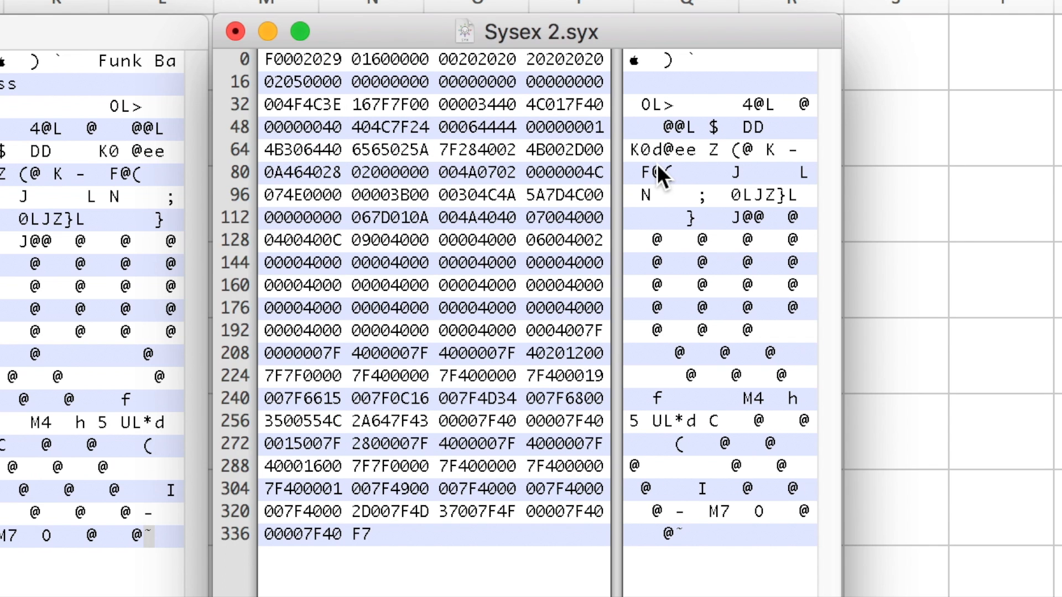
type("Sysex")
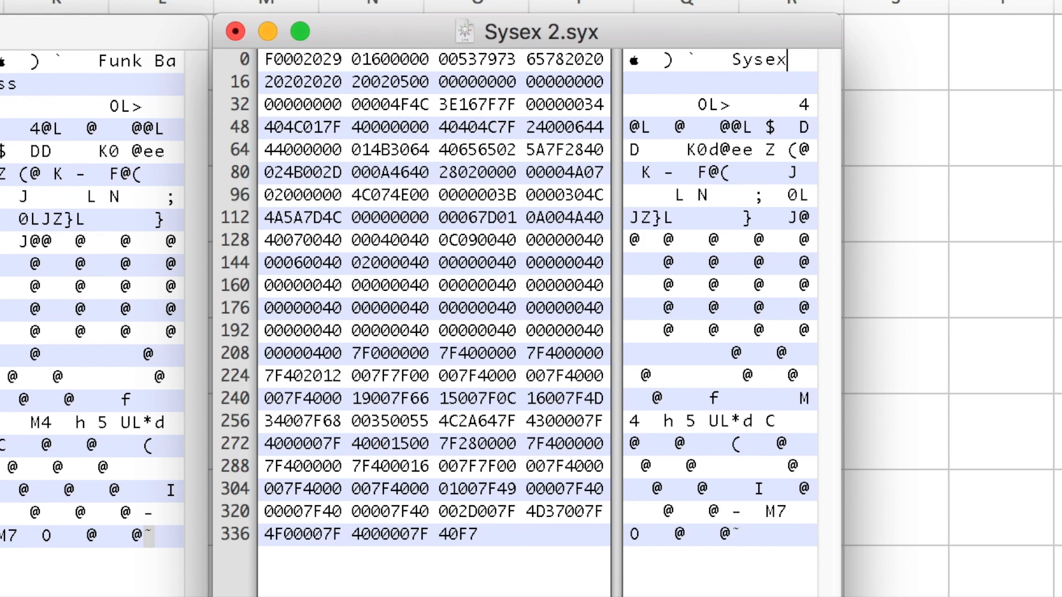
type(" 2")
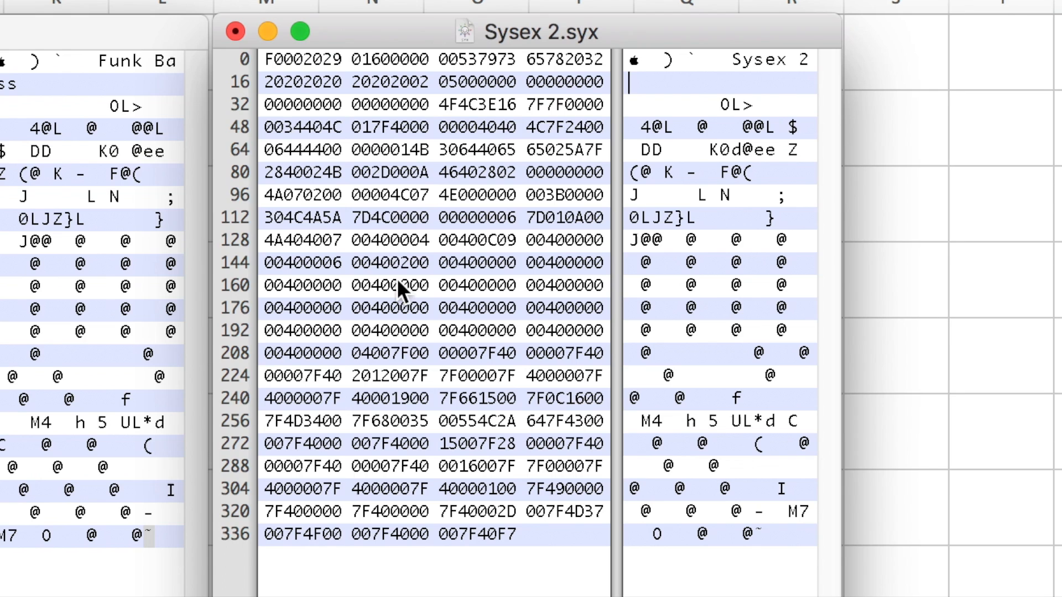
Insert two 00 bytes into the zeros before 4F4C on line 32 of Sysex 2.syx.
left_click(307, 101)
type("00")
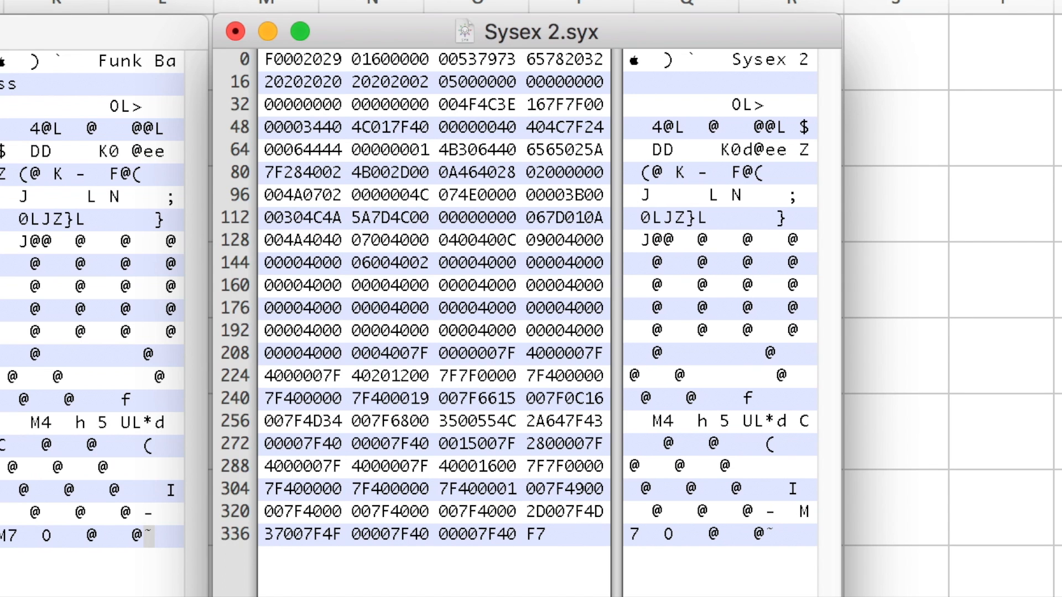
type("00")
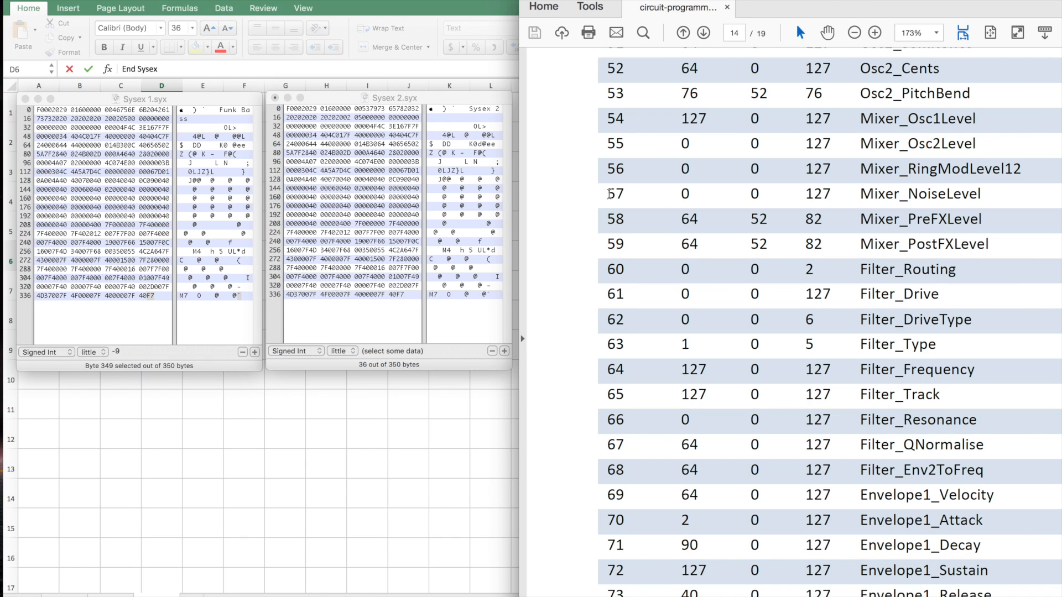
Examine the Synth Patch Format table in the Circuit programmer's PDF, highlighting address 66, Filter_Resonance and its maximum of 127.
left_click_drag(607, 194, 626, 194)
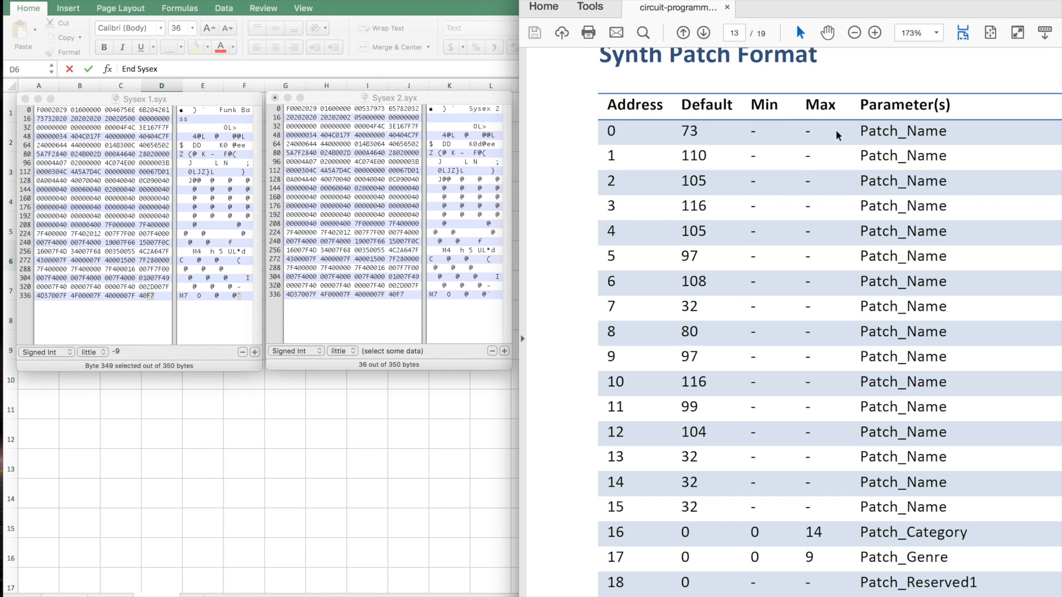
scroll(735, 298, "down", 2)
scroll(734, 297, "down", 3)
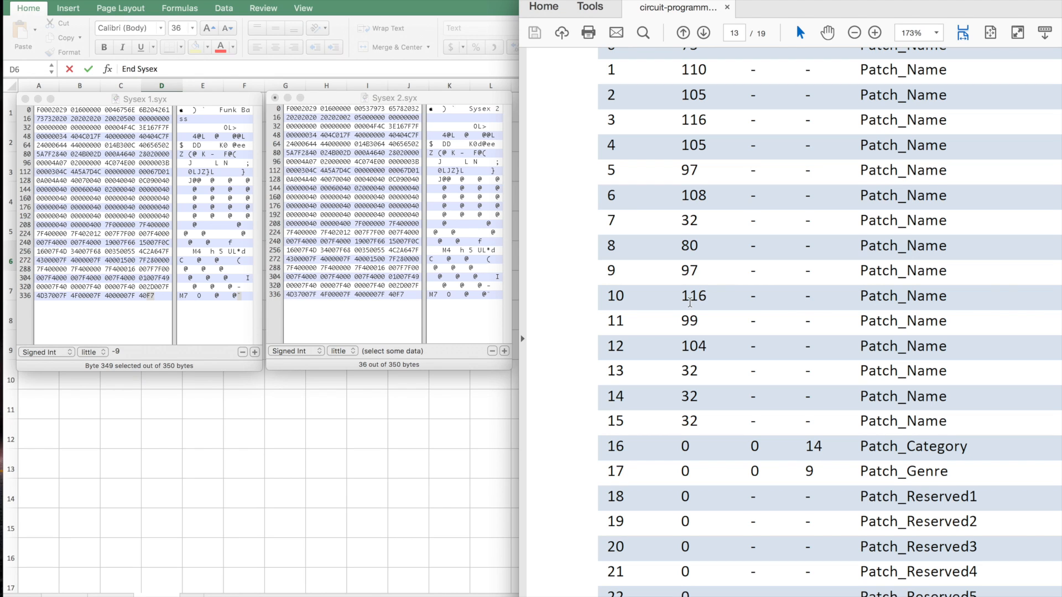
scroll(690, 301, "down", 20)
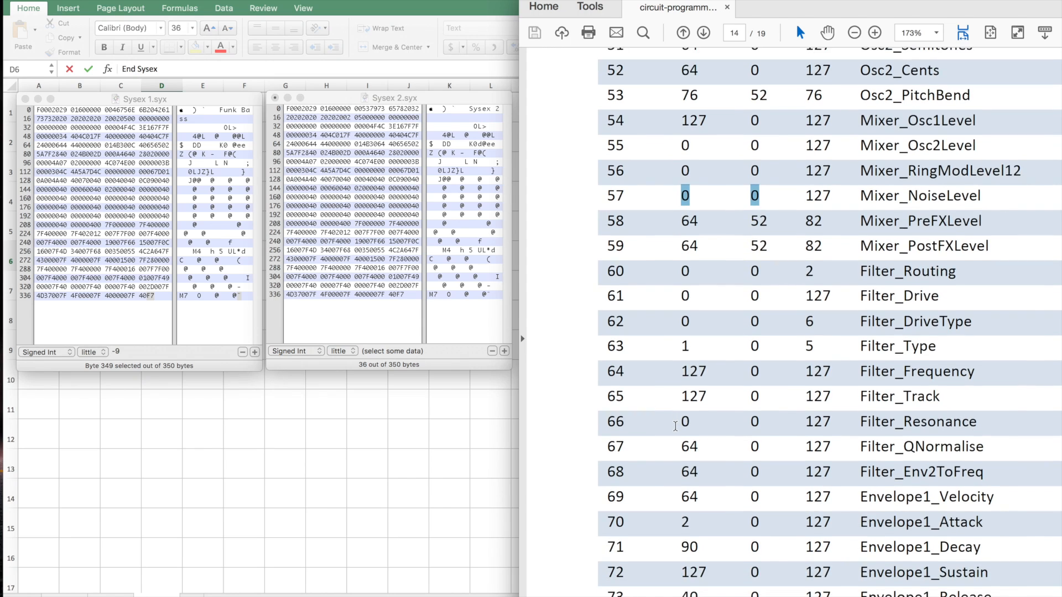
scroll(675, 426, "down", 1)
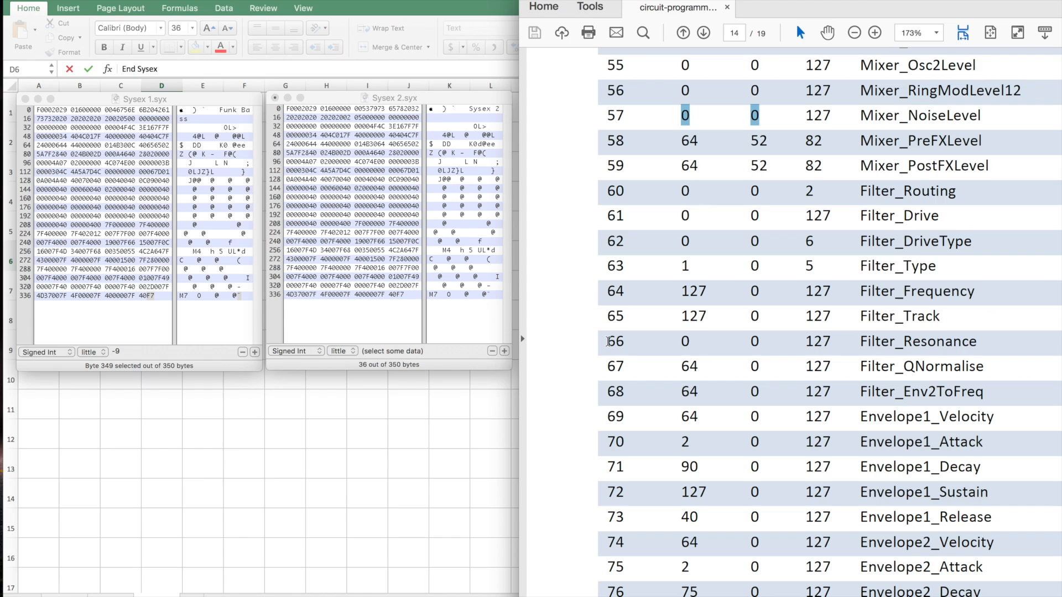
left_click_drag(608, 342, 626, 341)
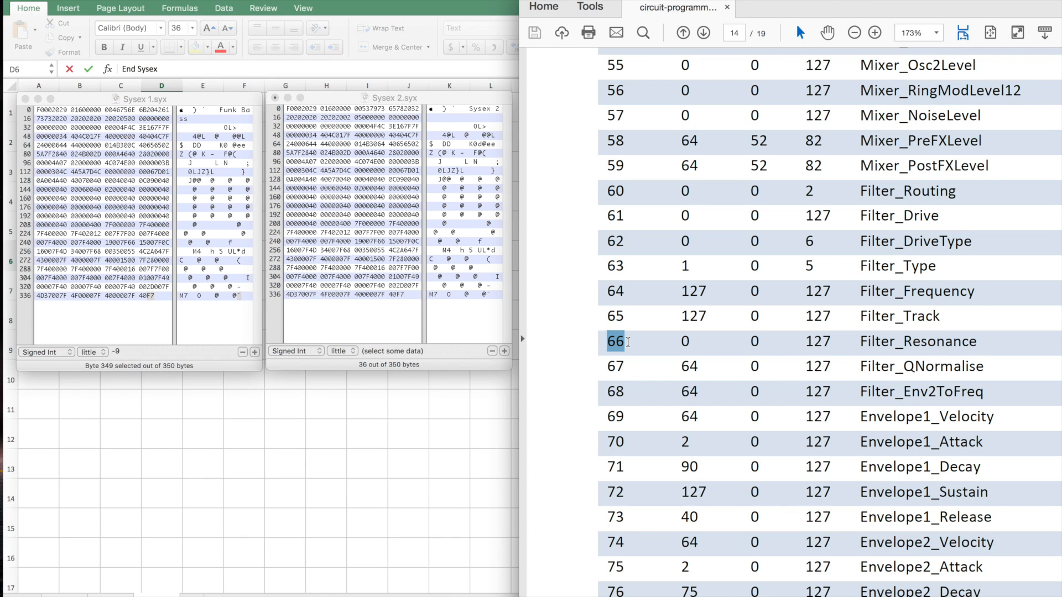
left_click_drag(858, 340, 982, 334)
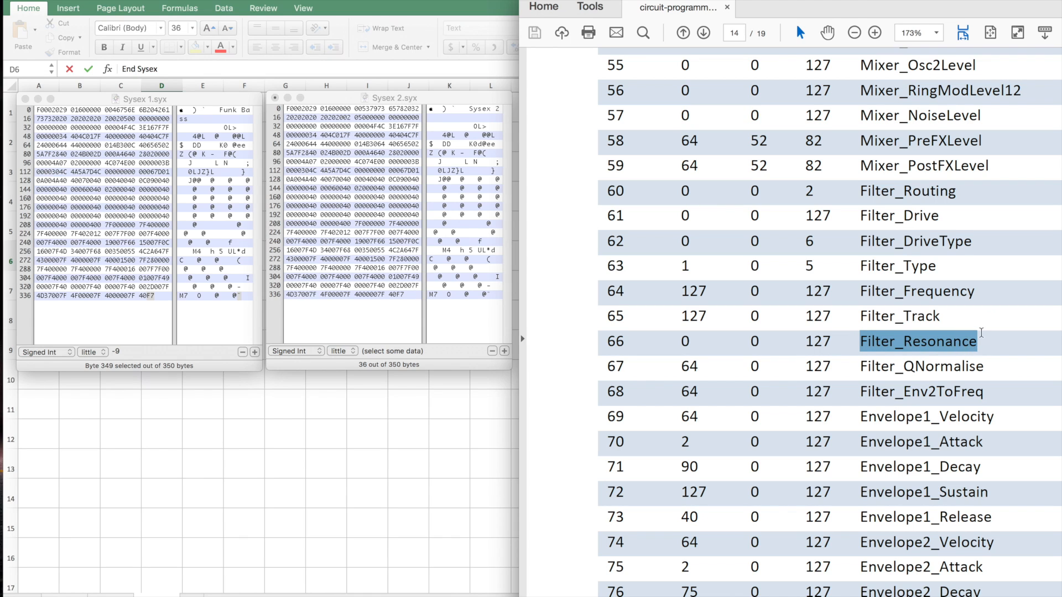
left_click_drag(805, 341, 836, 344)
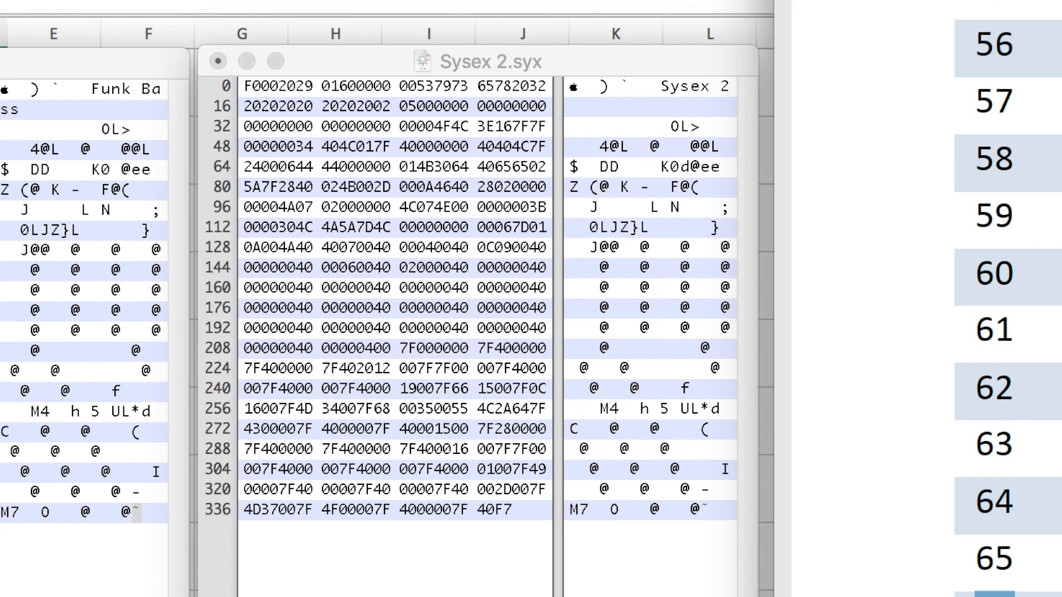
Toggle the line offsets of Sysex 2.syx between decimal and hexadecimal, ending on decimal.
left_click(216, 204)
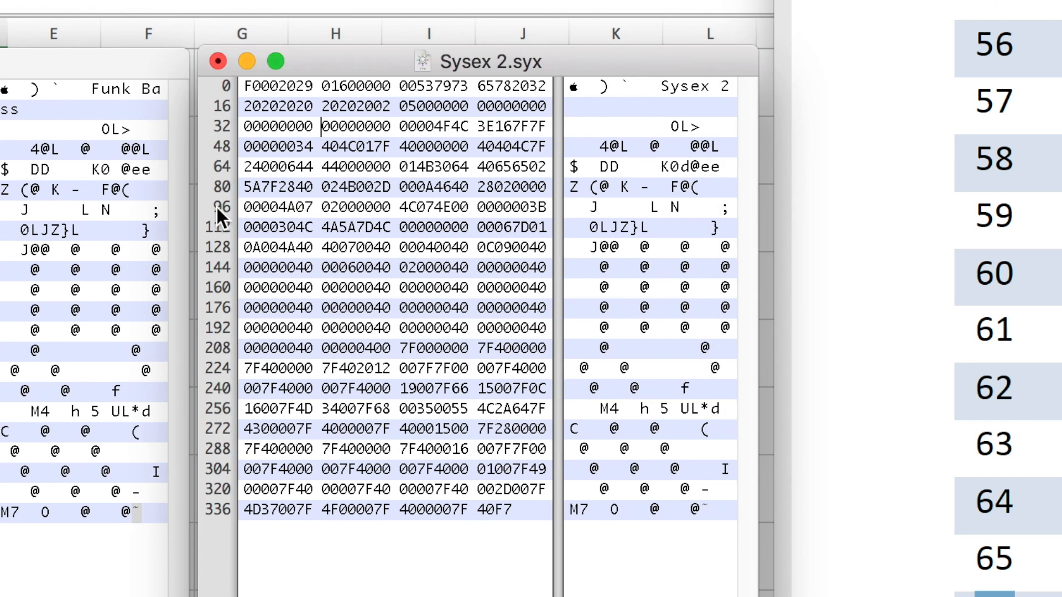
left_click(222, 207)
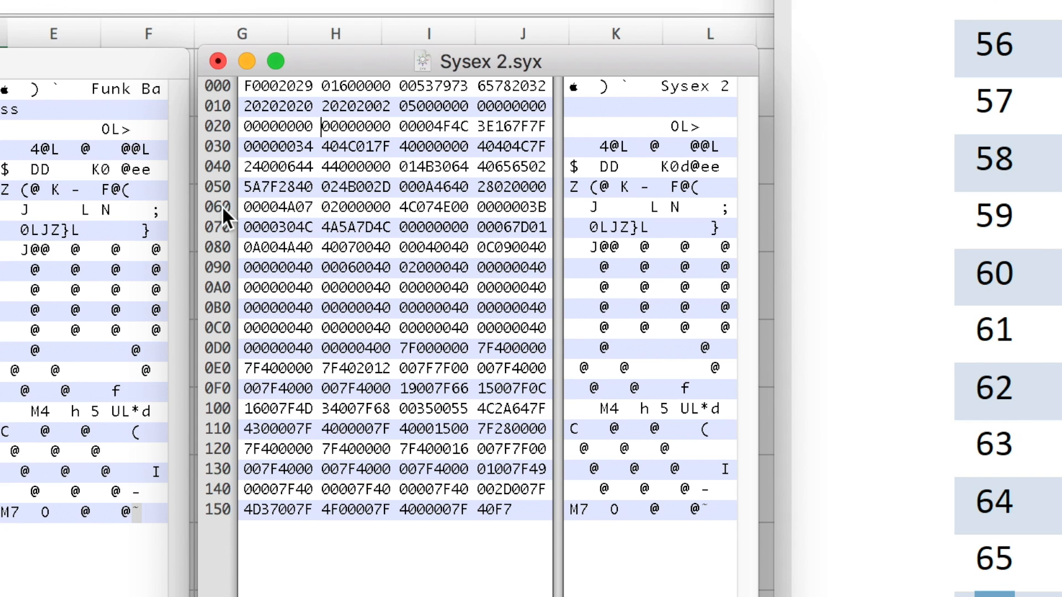
left_click(221, 209)
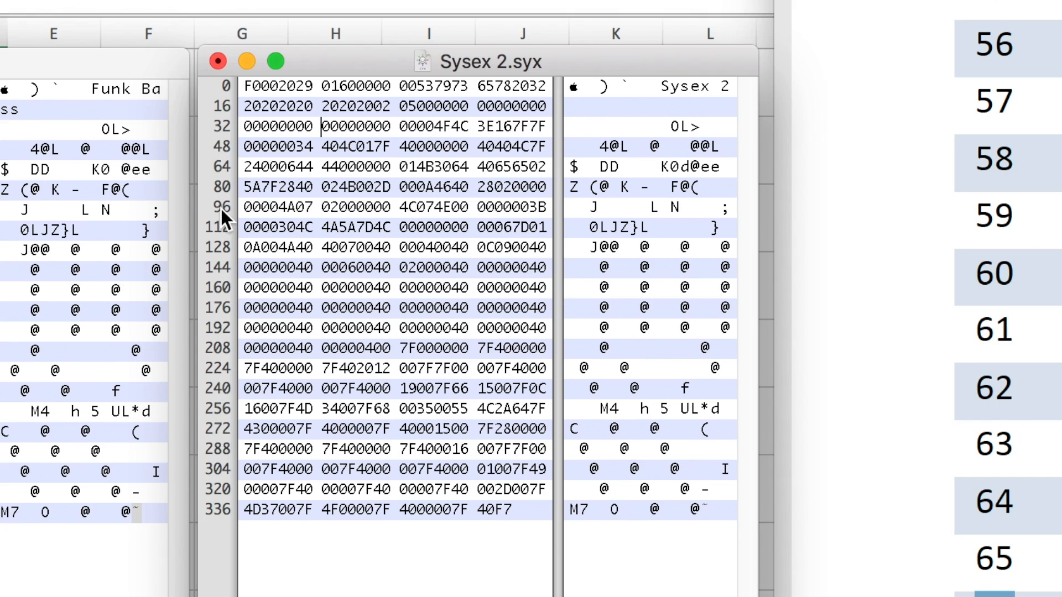
left_click(220, 207)
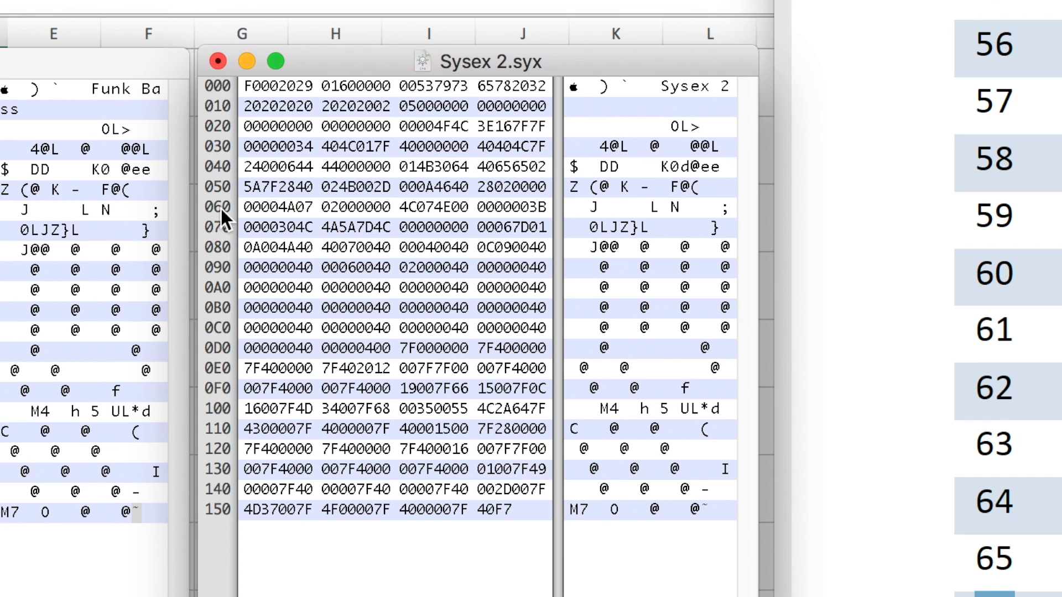
left_click(220, 207)
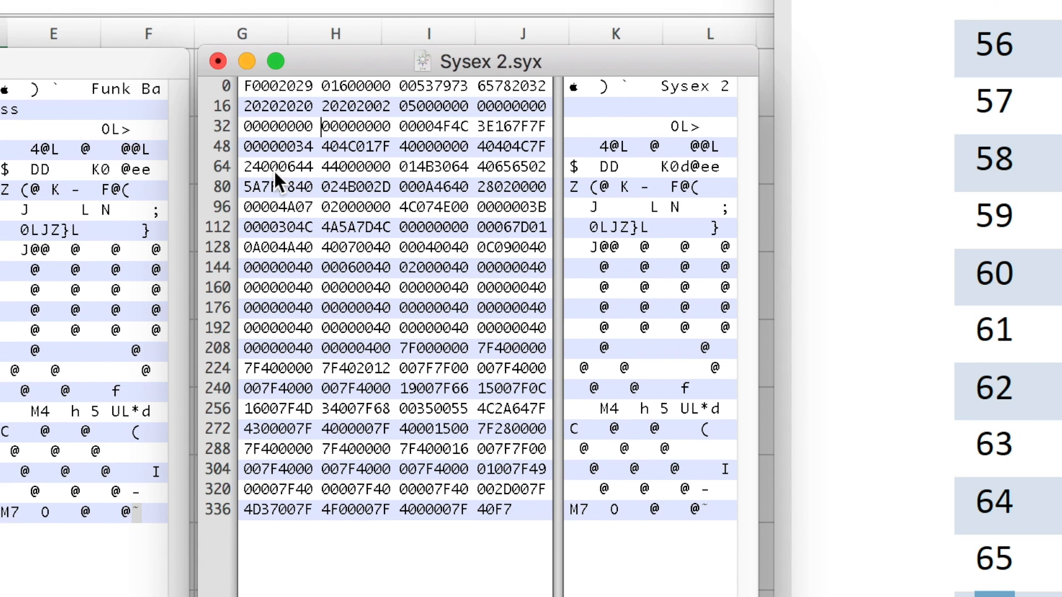
Count along line 64 of Sysex 2.syx and select the 64 byte that follows 014B30.
left_click_drag(251, 174, 257, 175)
left_click_drag(268, 170, 313, 169)
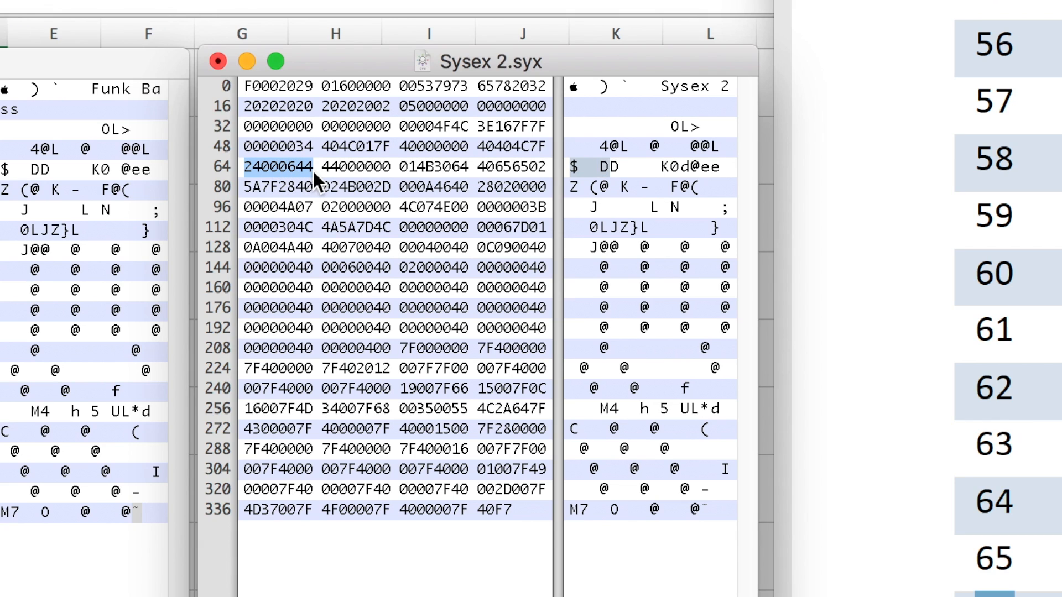
left_click_drag(400, 169, 459, 169)
left_click(456, 168)
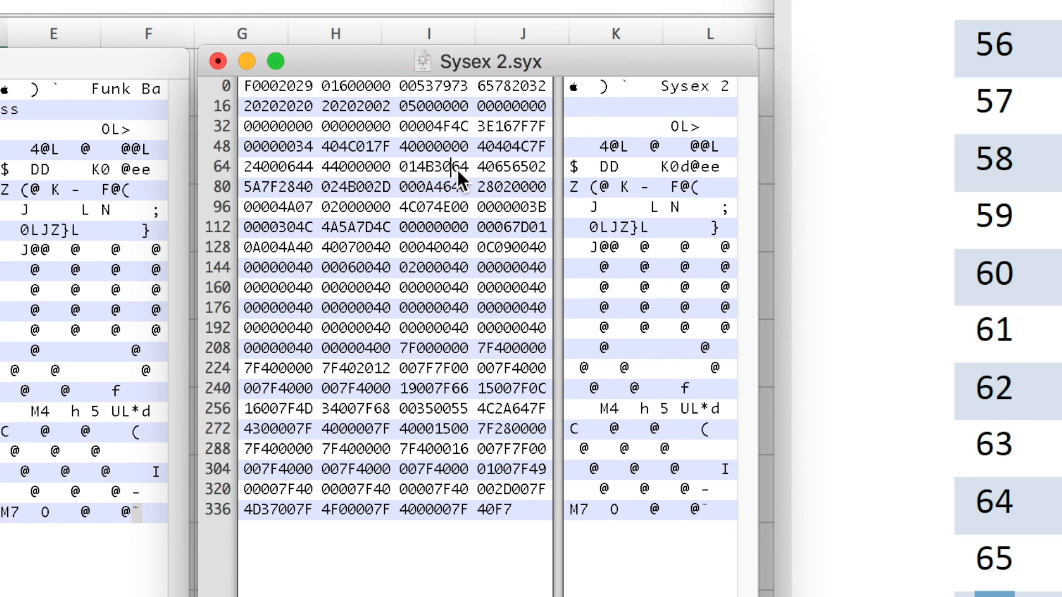
left_click_drag(456, 167, 470, 169)
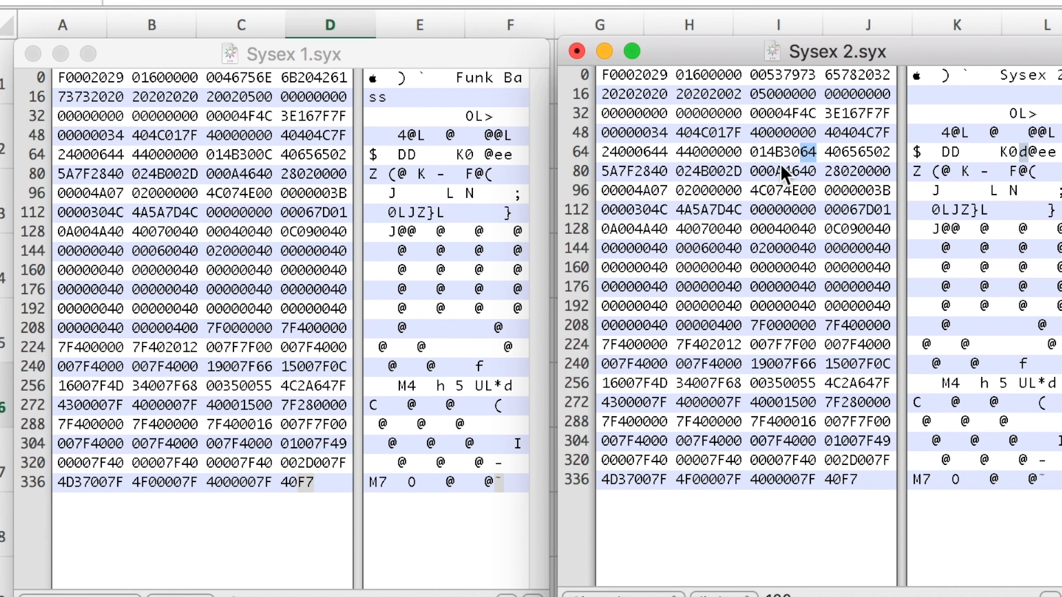
Select the matching 0C byte on line 64 of Sysex 1.syx and compare it with the 64 byte in Sysex 2.syx.
left_click(257, 162)
left_click_drag(257, 153, 273, 157)
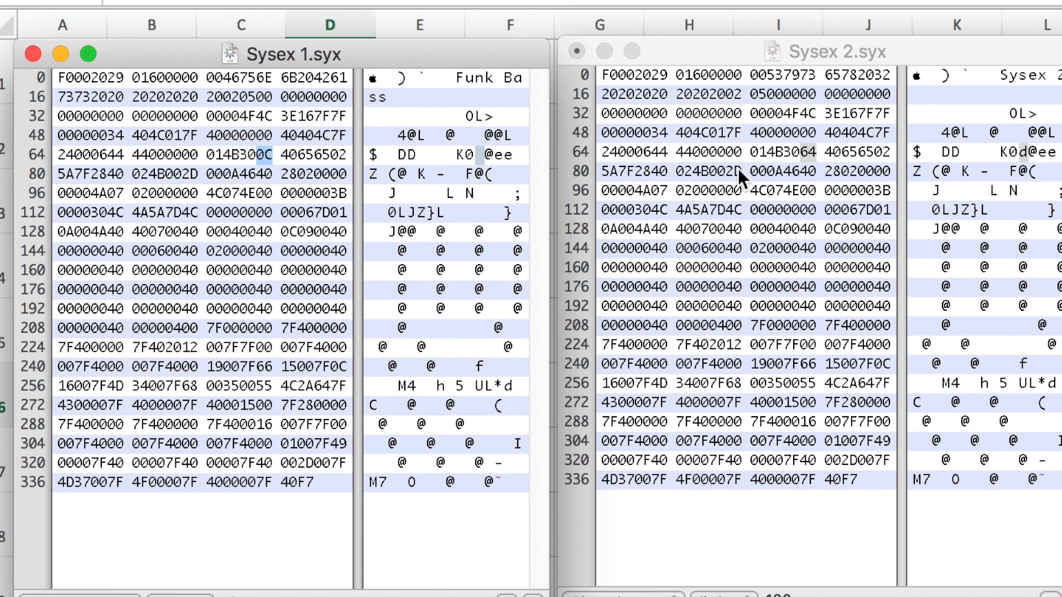
left_click(804, 156)
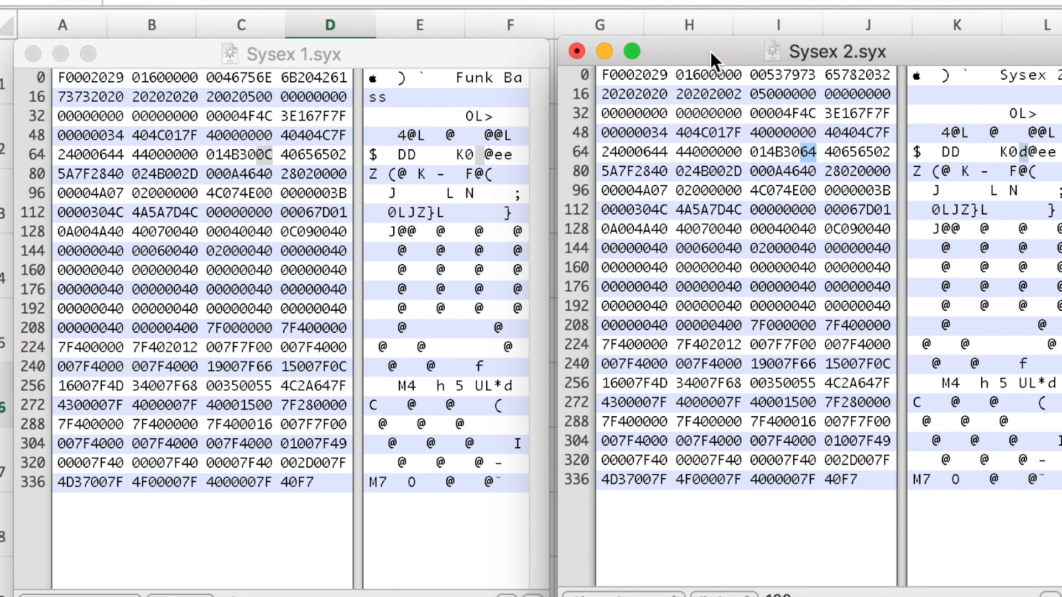
Move the hex dumps aside and enter 6 in F7 and 4 in H7 of the spreadsheet's Hexadecimal table.
left_click_drag(710, 51, 785, 596)
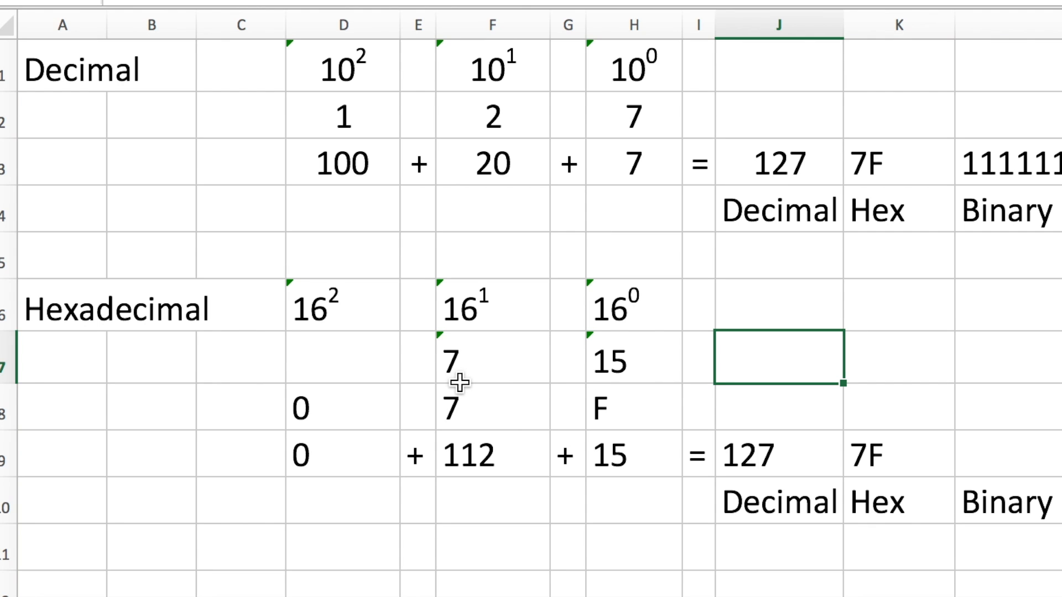
left_click(505, 350)
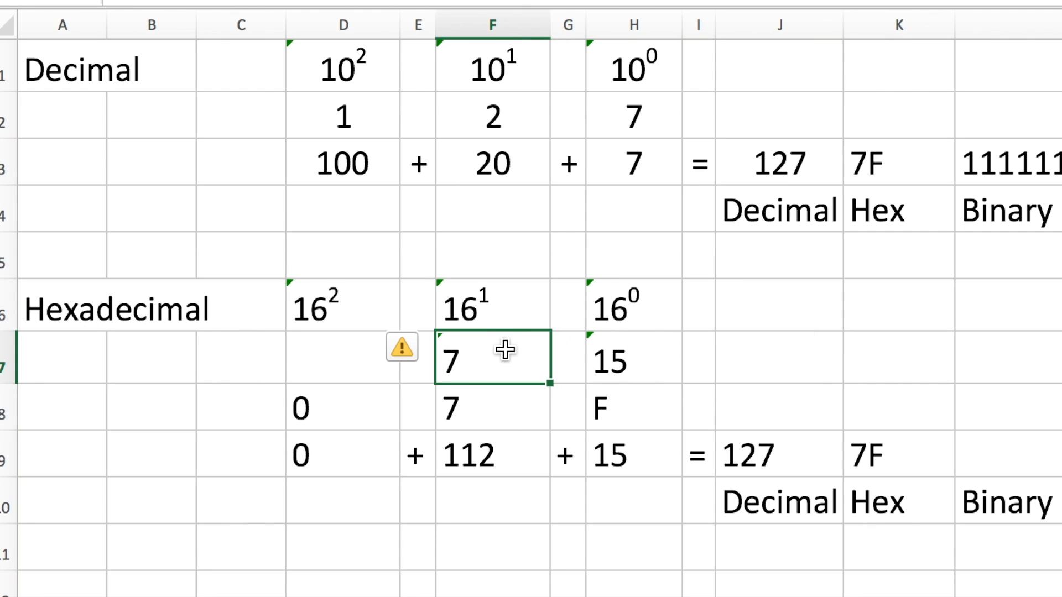
type("6")
left_click(780, 360)
left_click(743, 466)
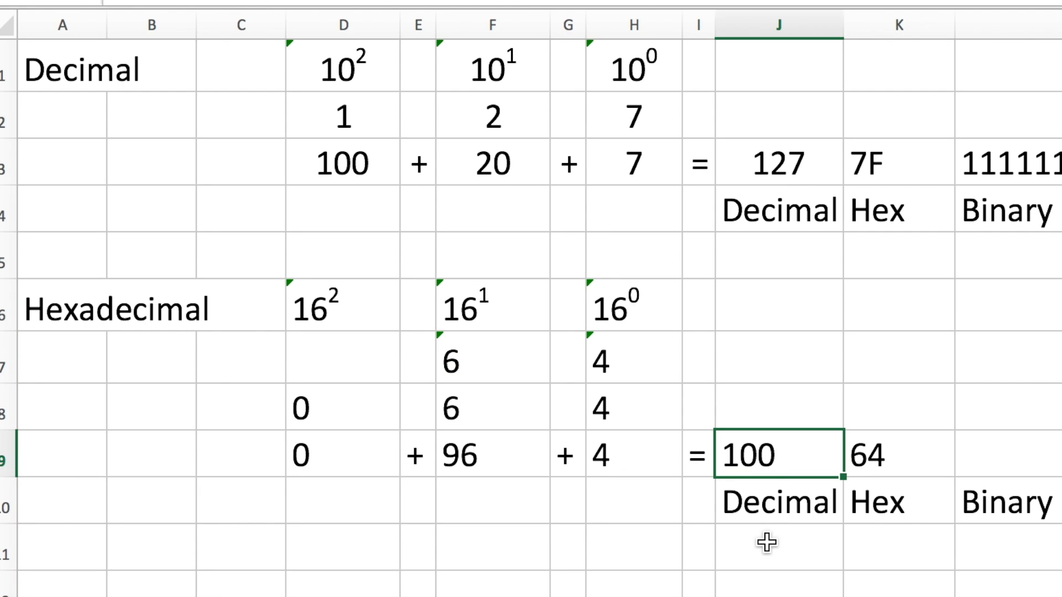